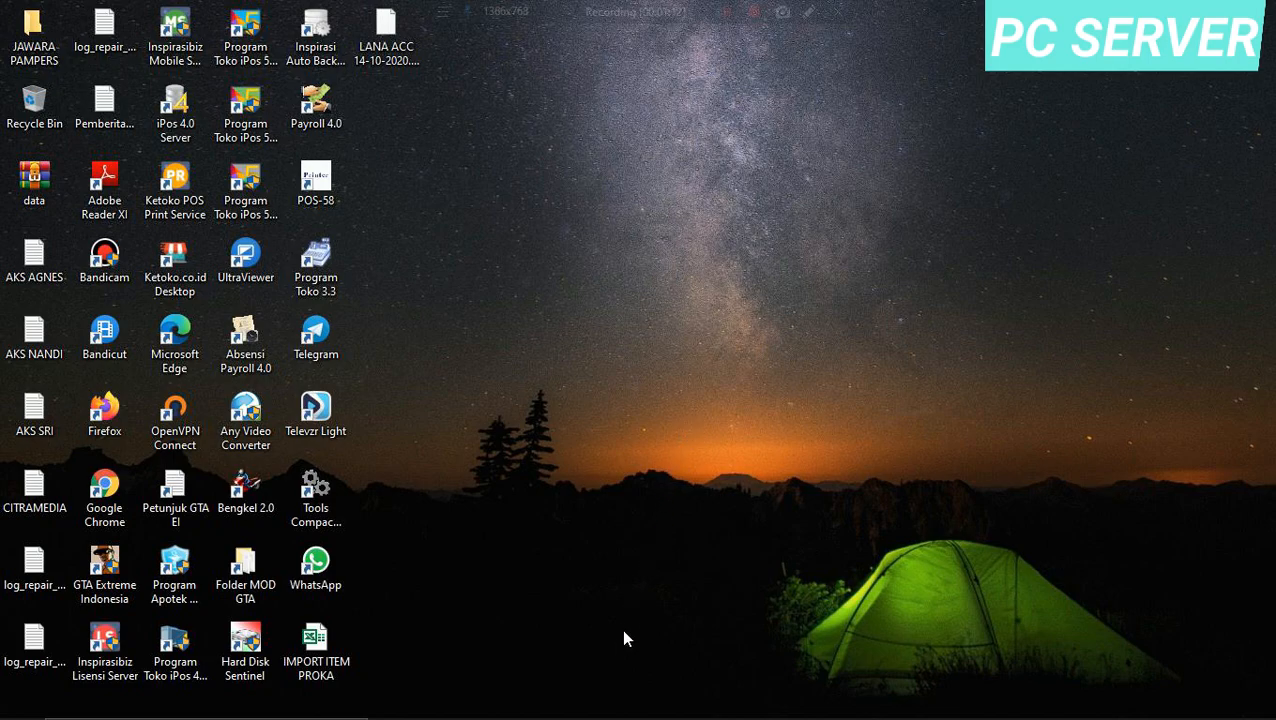
Open the system properties of This PC to show the basic information about the computer.
mouse_move(638, 714)
mouse_move(692, 714)
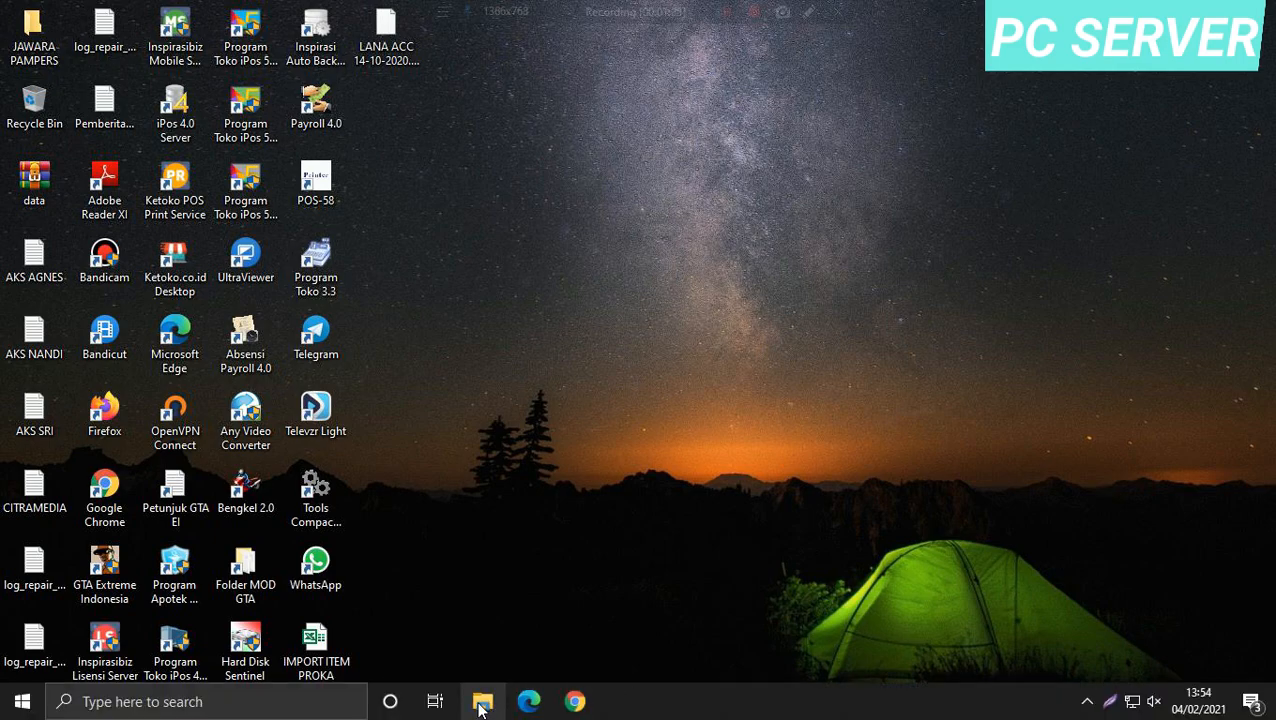
click(481, 703)
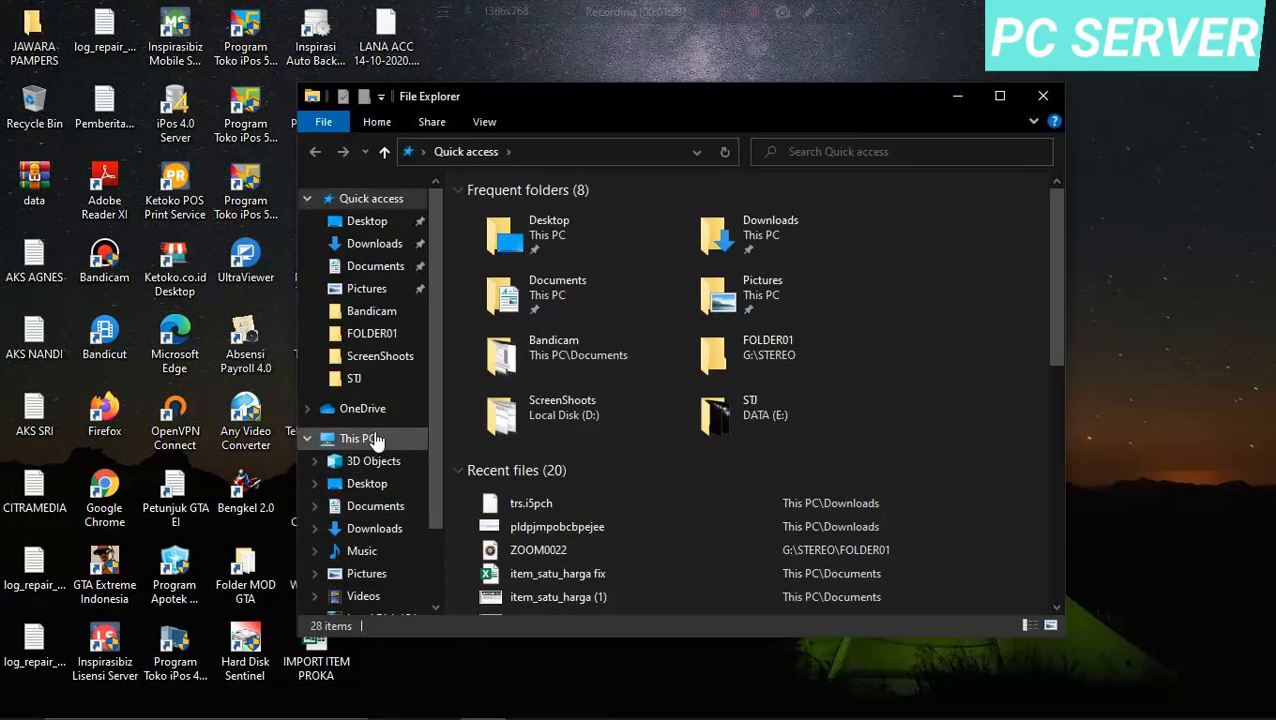
click(372, 440)
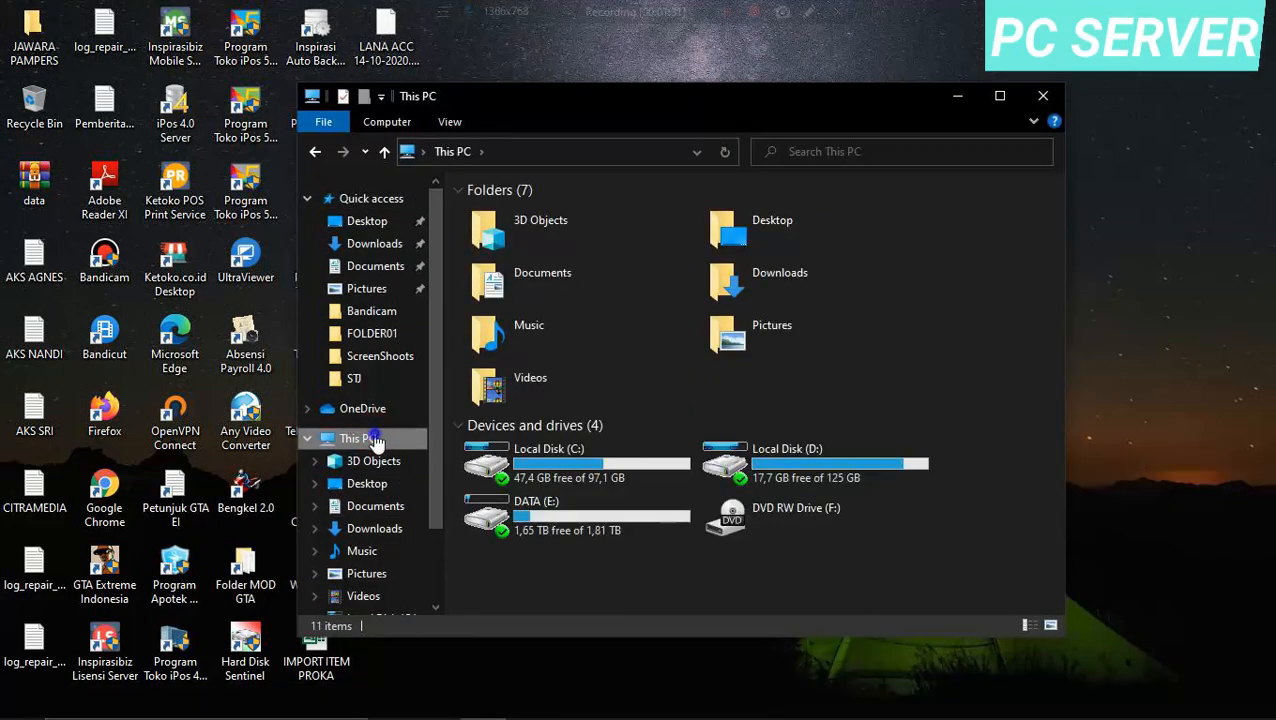
right_click(375, 441)
click(462, 681)
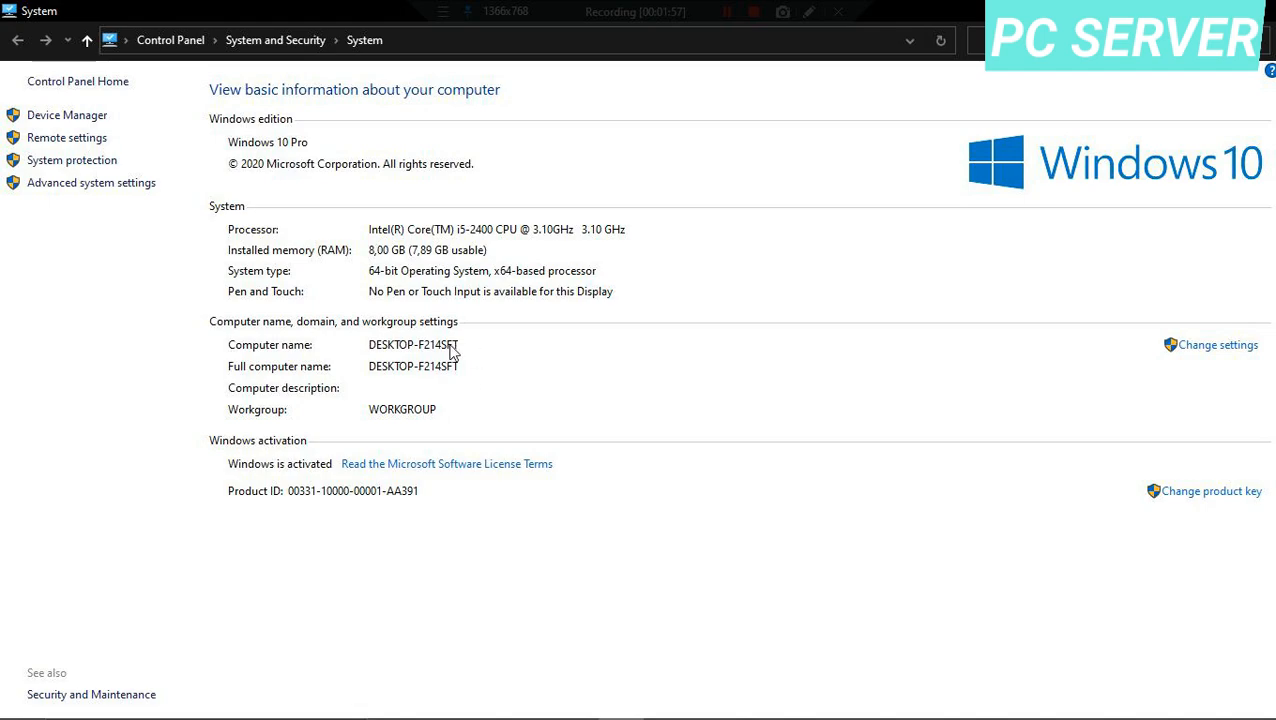
Change the computer name to SERVER, keeping the workgroup membership, and restart the computer to apply it.
click(1207, 352)
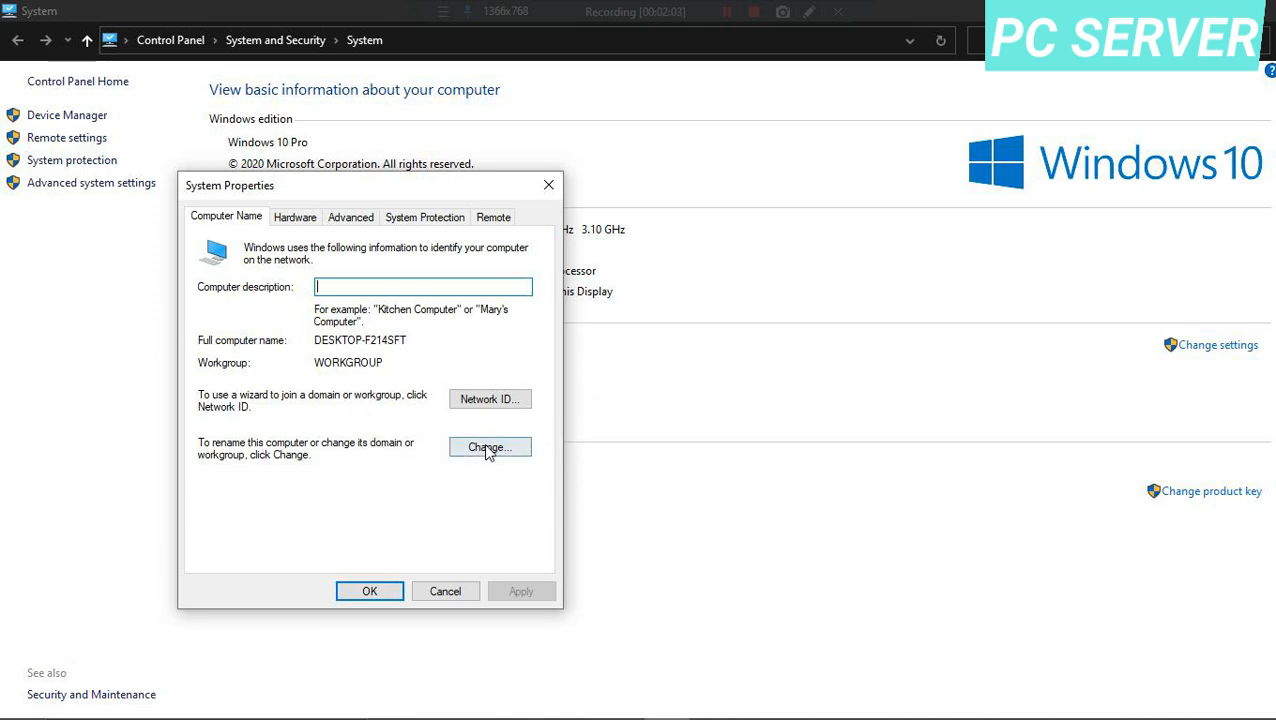
click(515, 447)
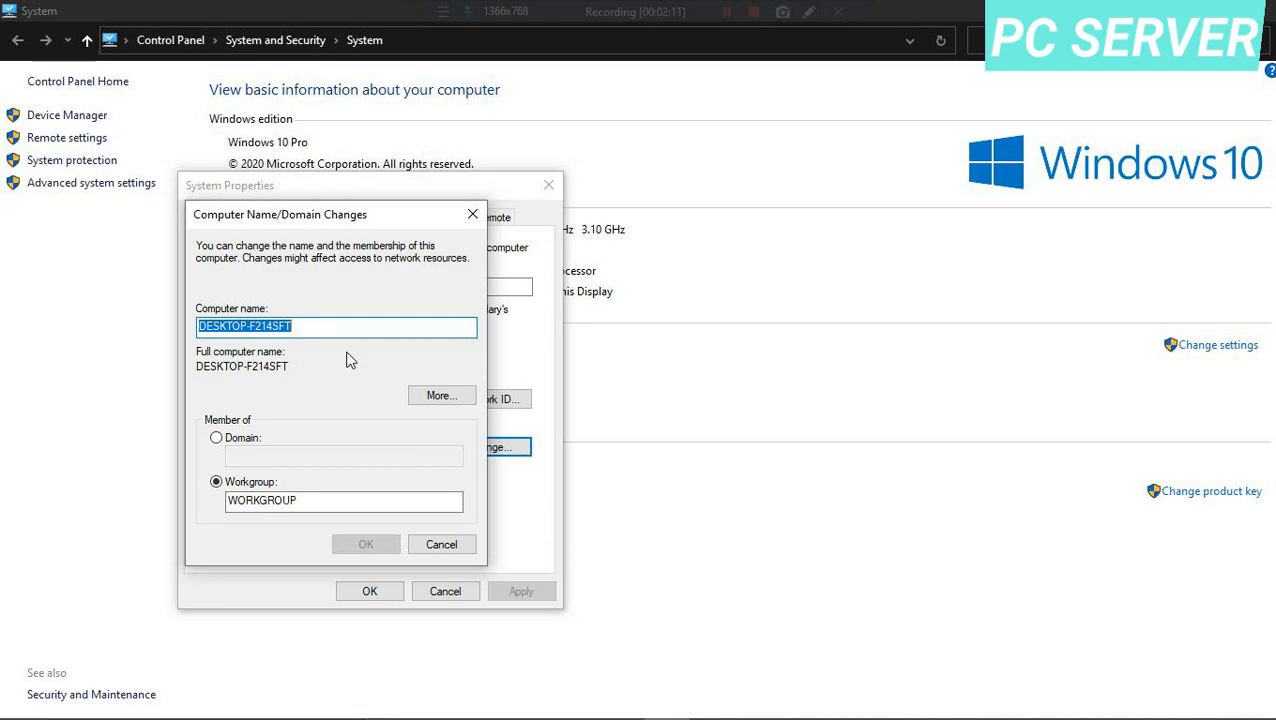
text(SERVER)
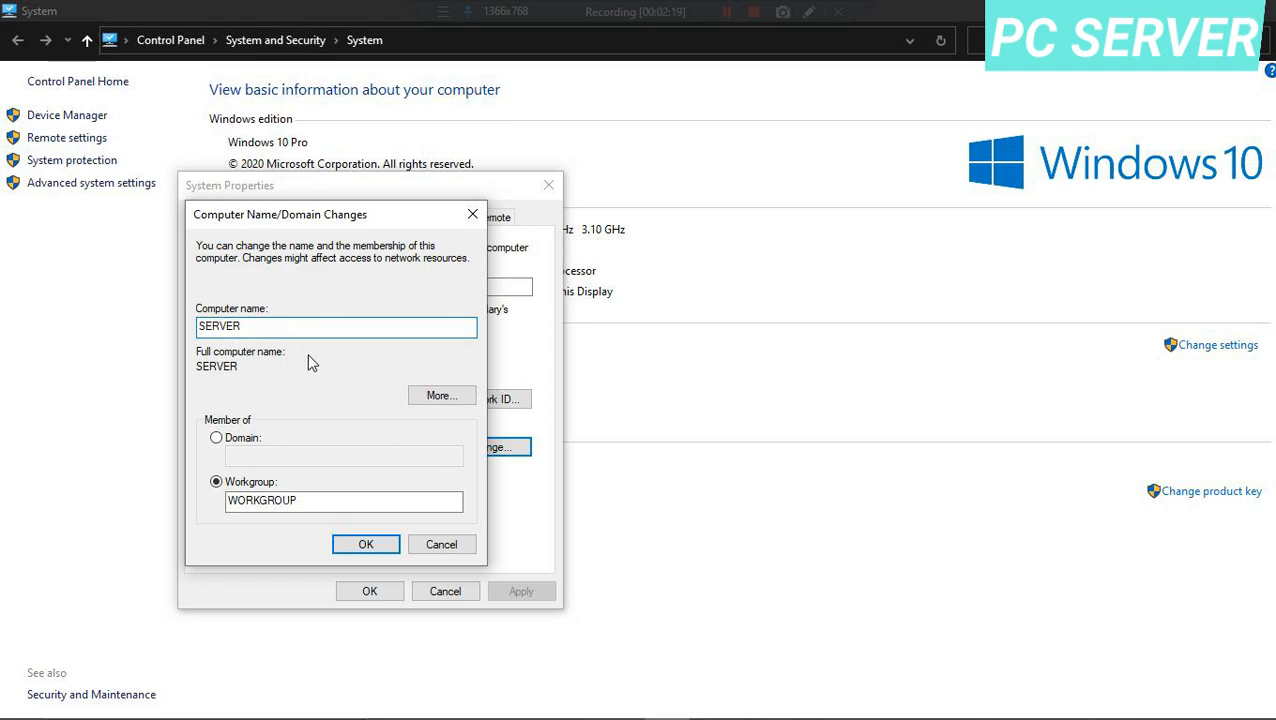
click(365, 548)
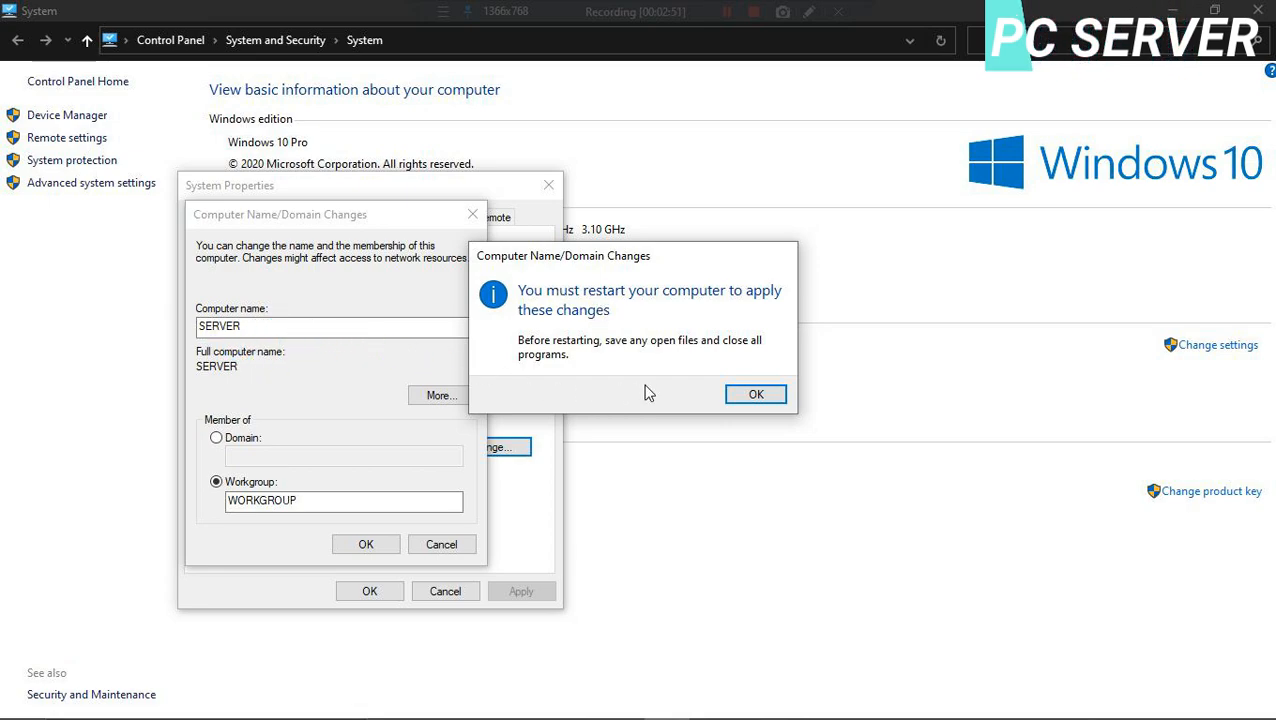
click(755, 396)
click(372, 592)
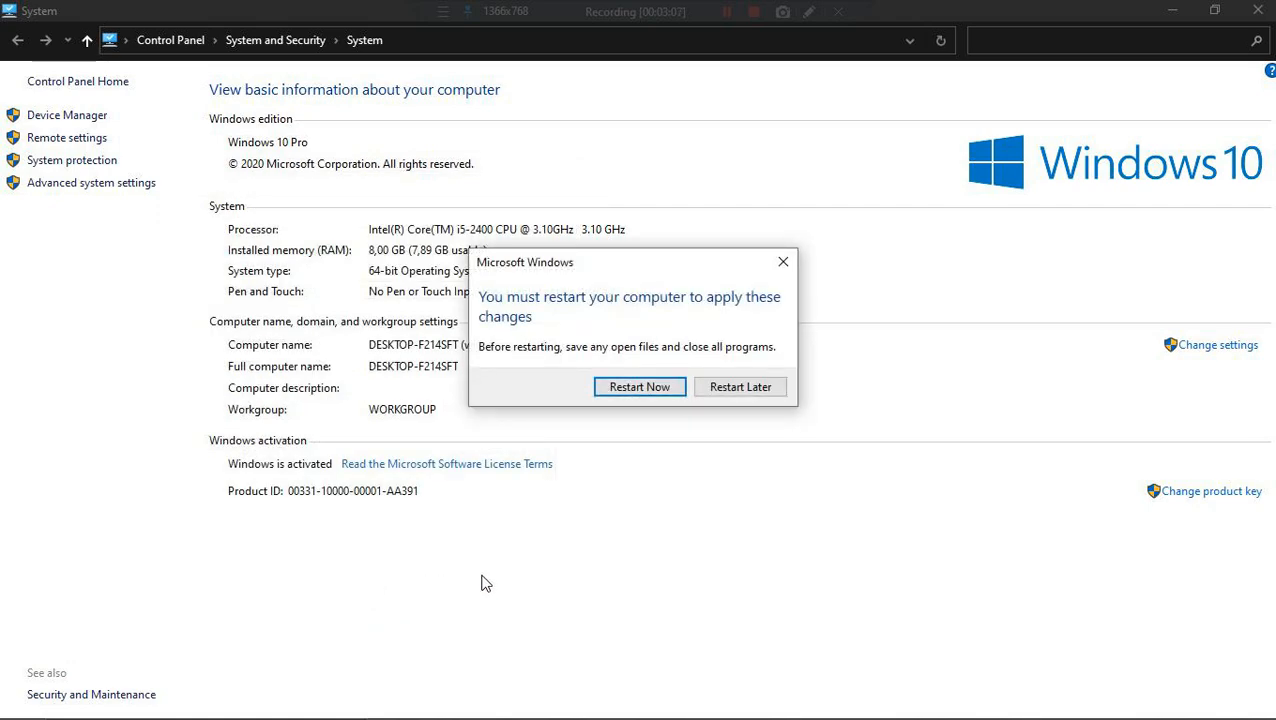
click(618, 384)
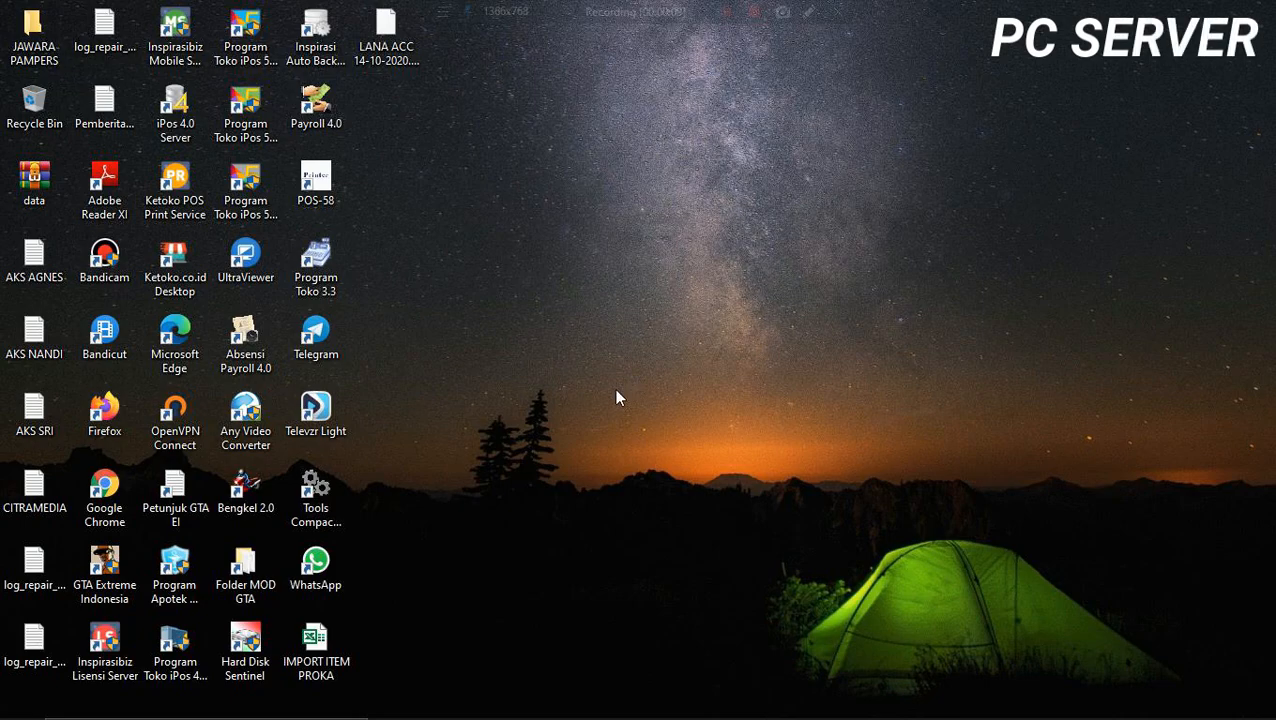
Check the computer name in the system properties of This PC and close the windows.
click(484, 703)
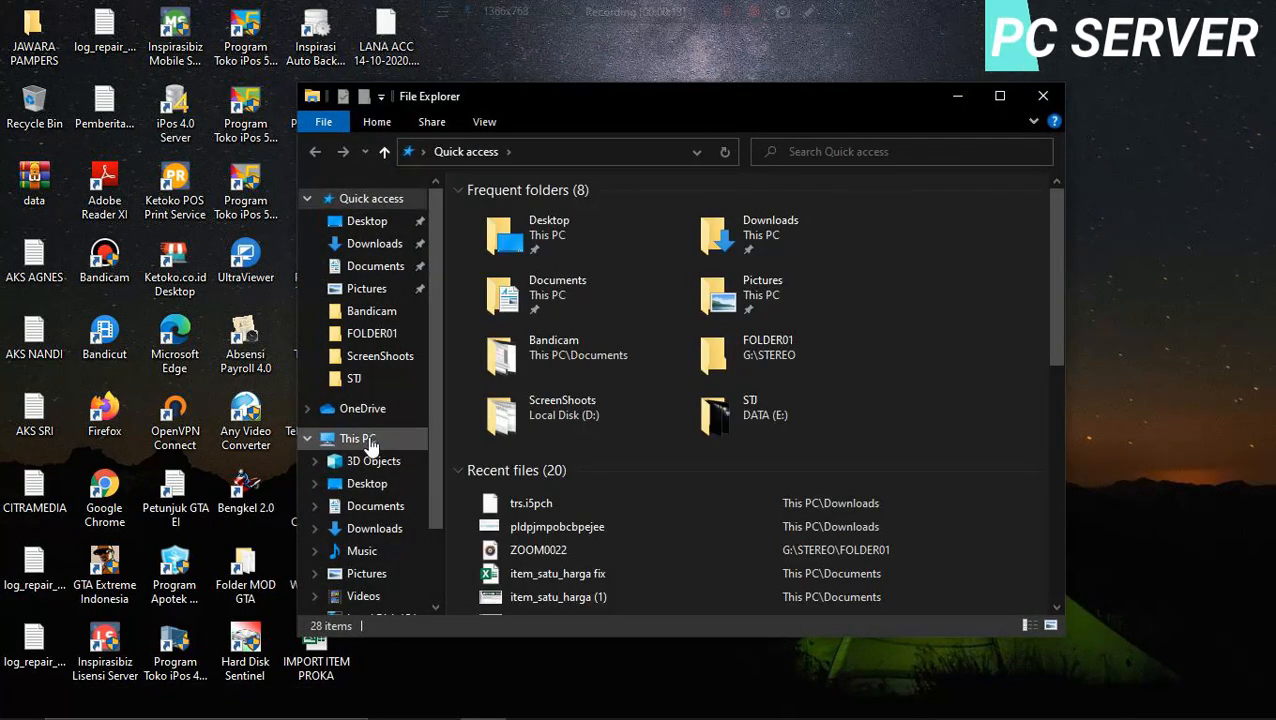
click(358, 439)
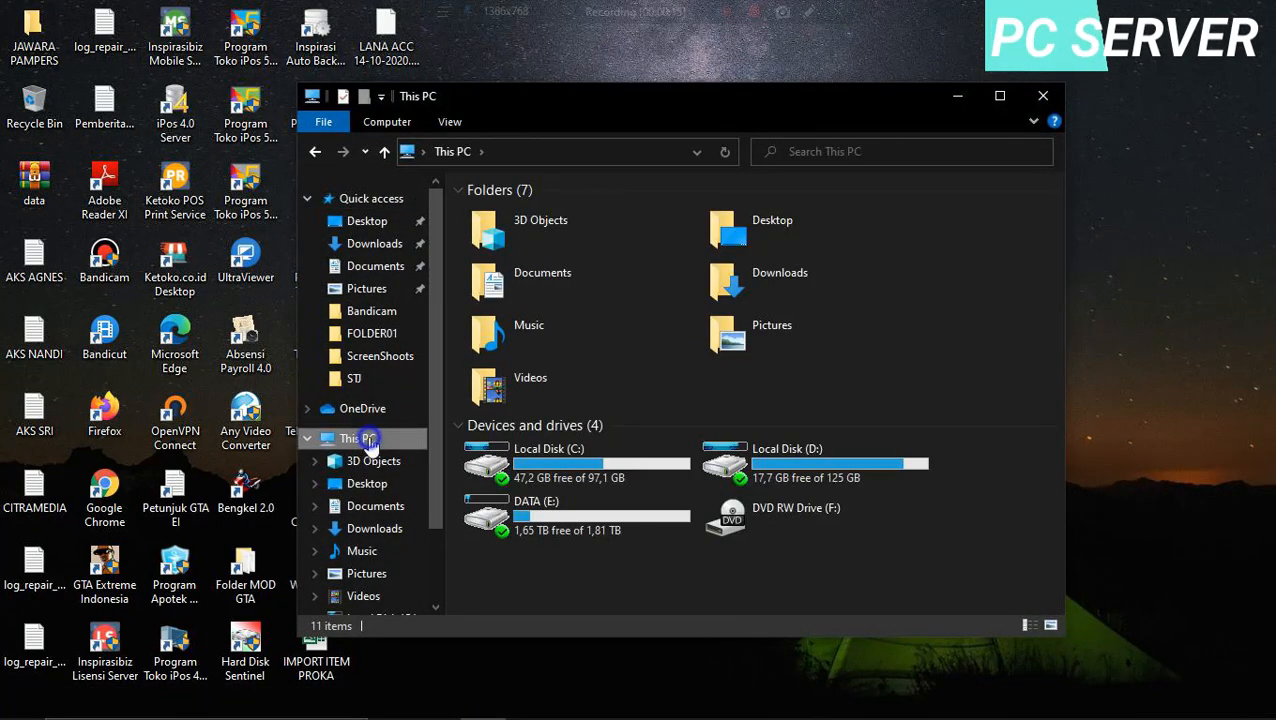
right_click(368, 441)
click(447, 682)
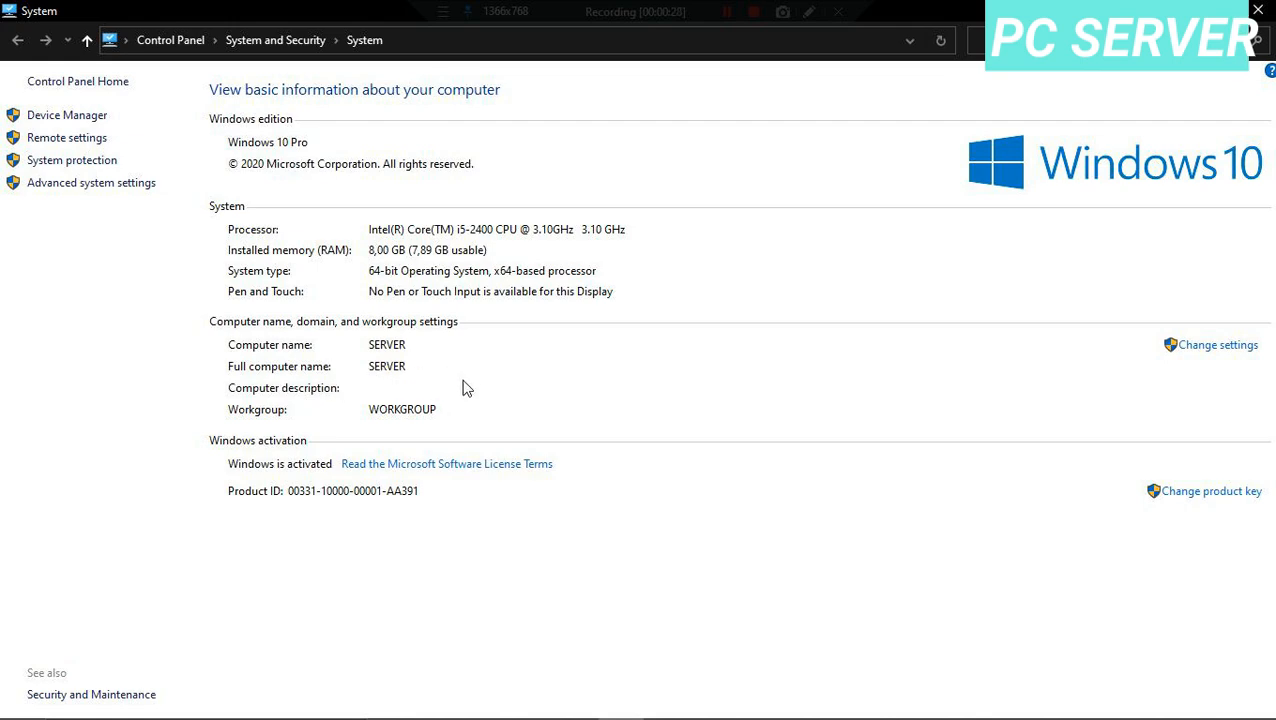
click(1258, 10)
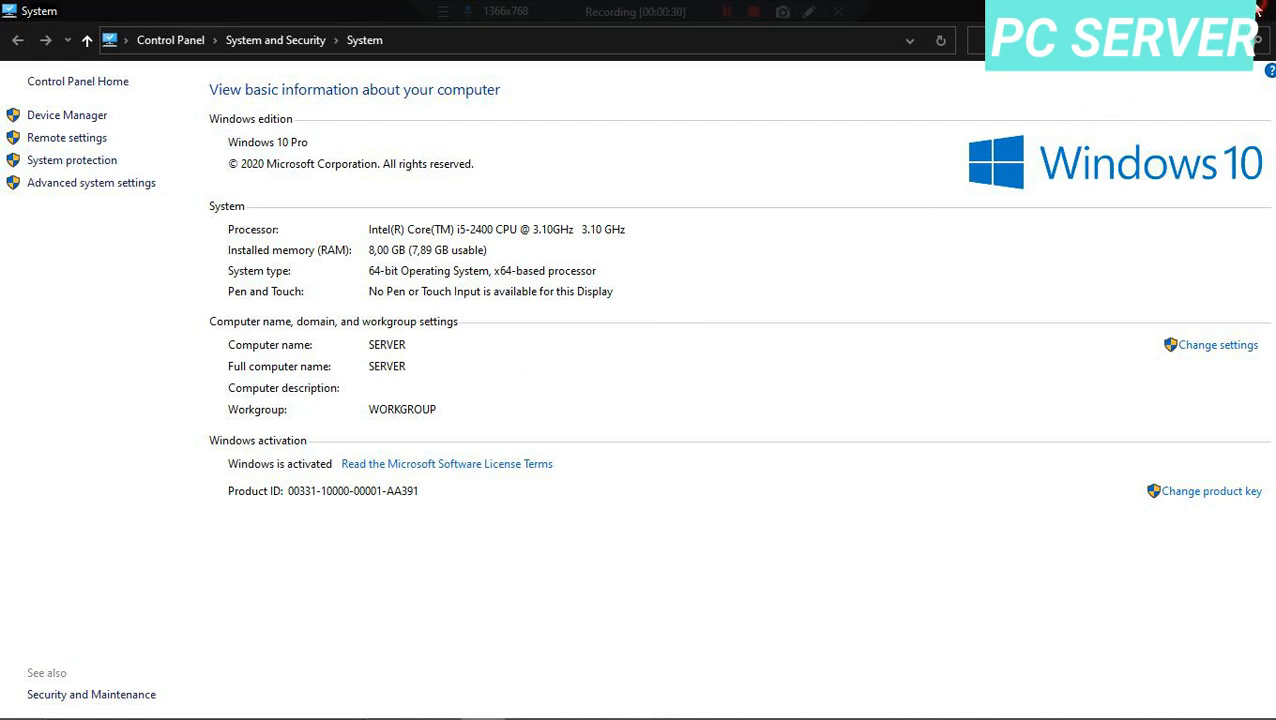
click(1046, 97)
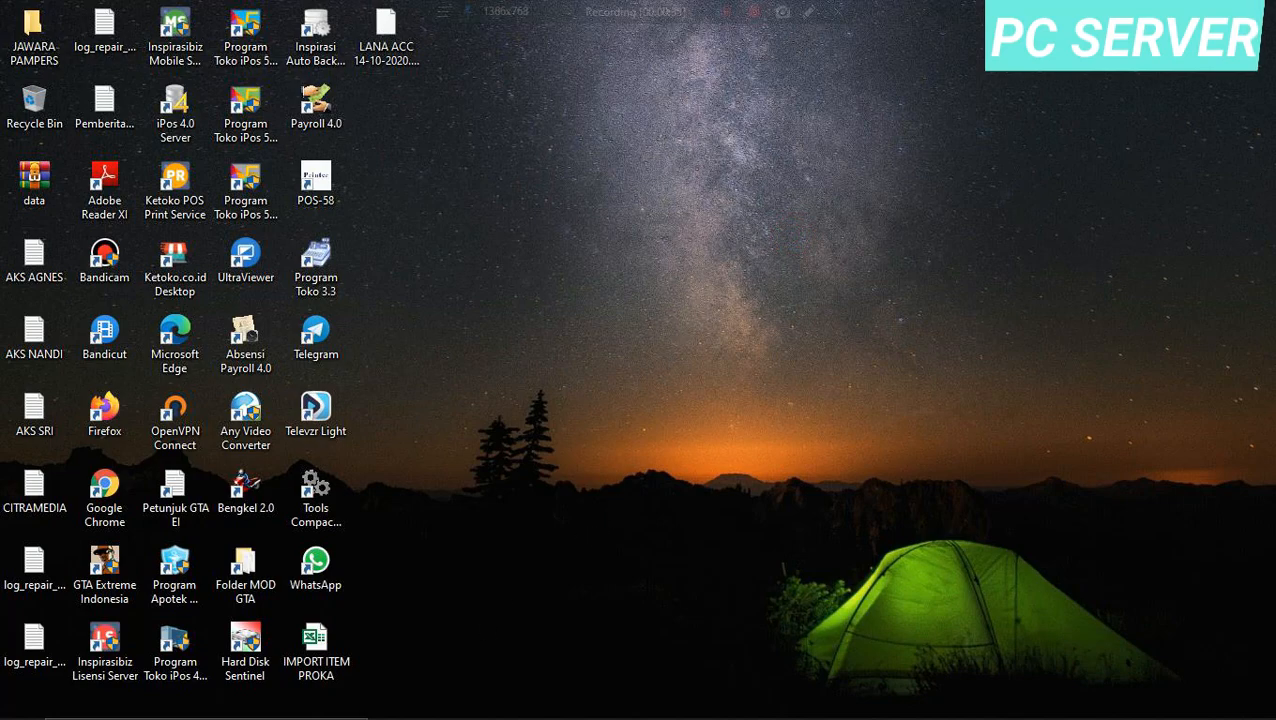
Open the advanced sharing settings of the Network and Sharing Center in Control Panel.
click(22, 702)
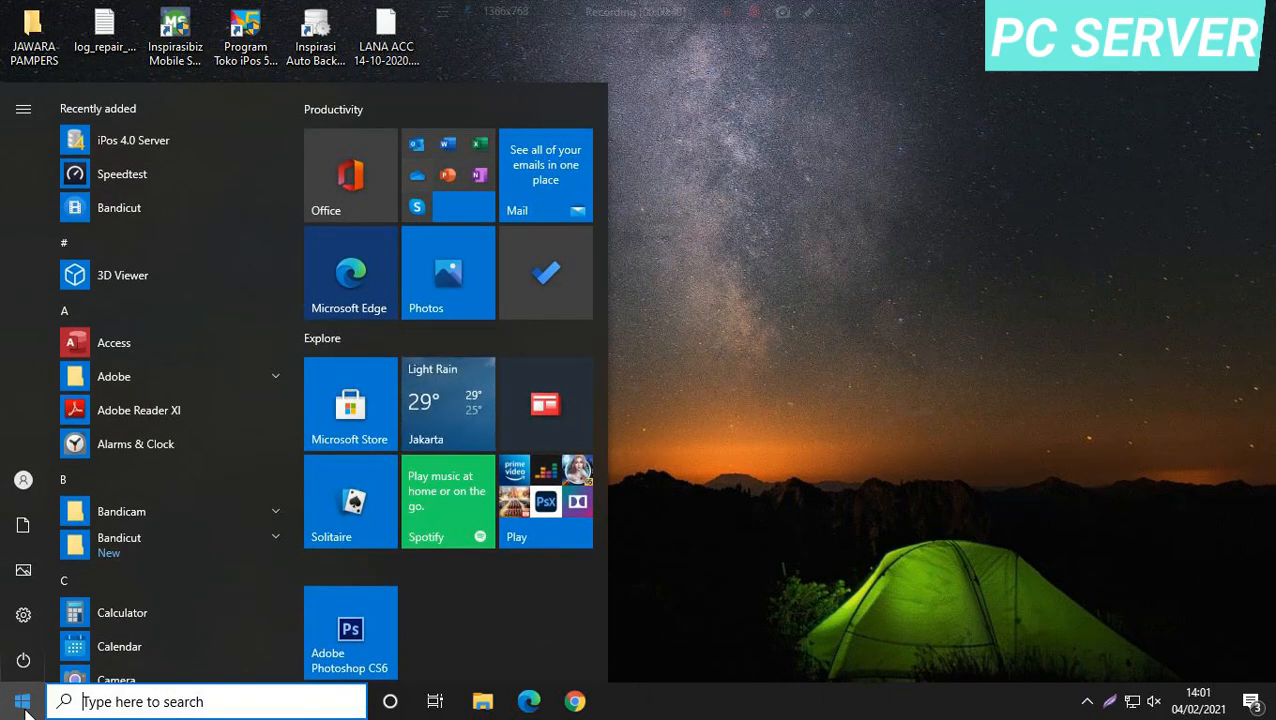
text(control)
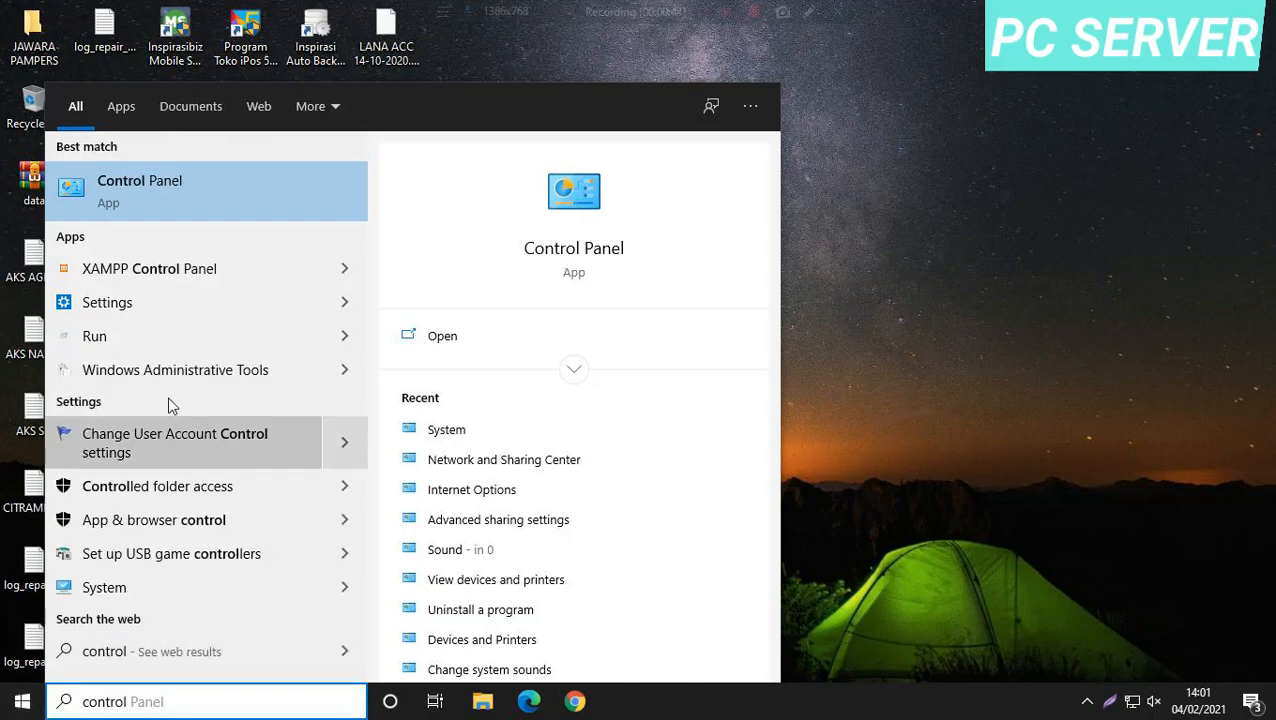
click(185, 182)
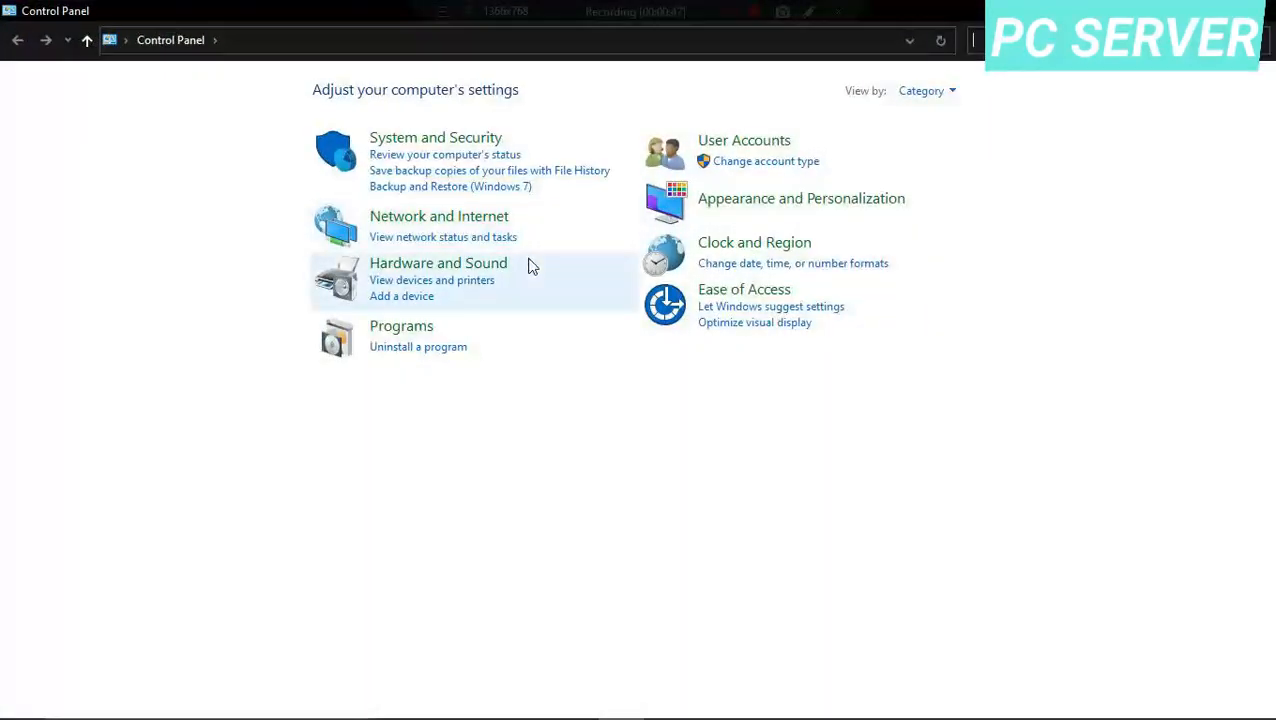
click(461, 222)
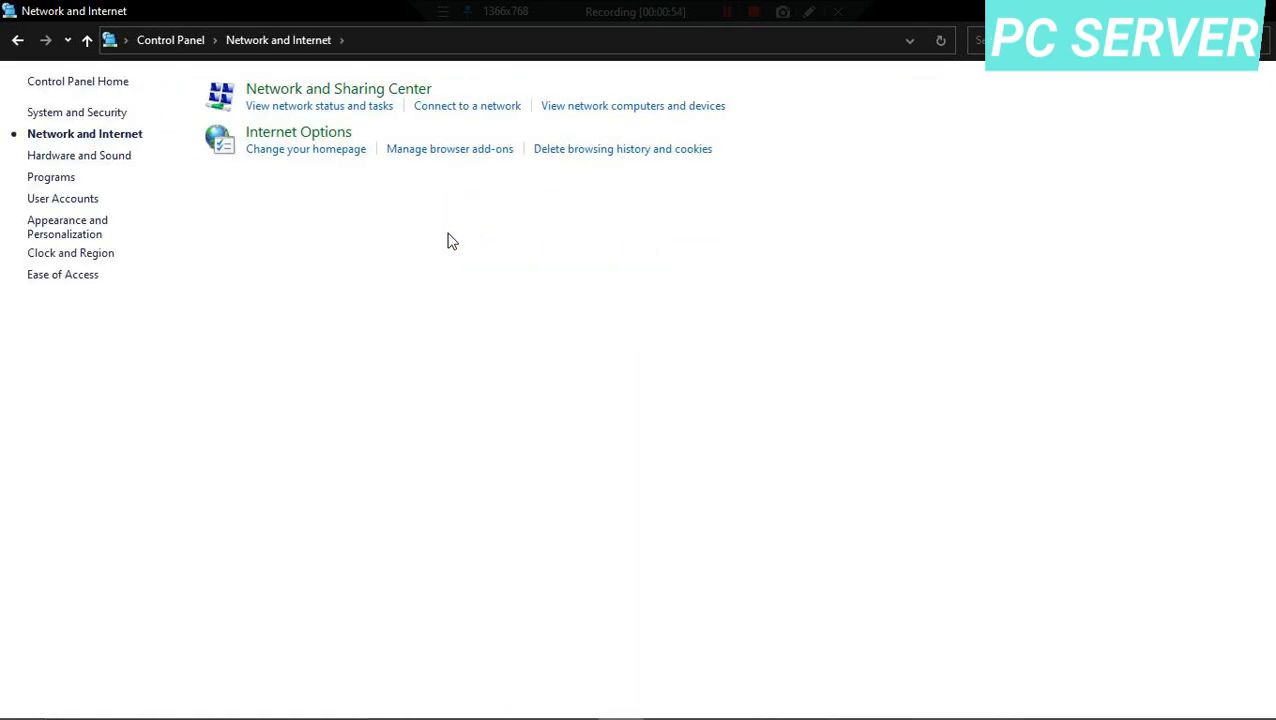
click(333, 89)
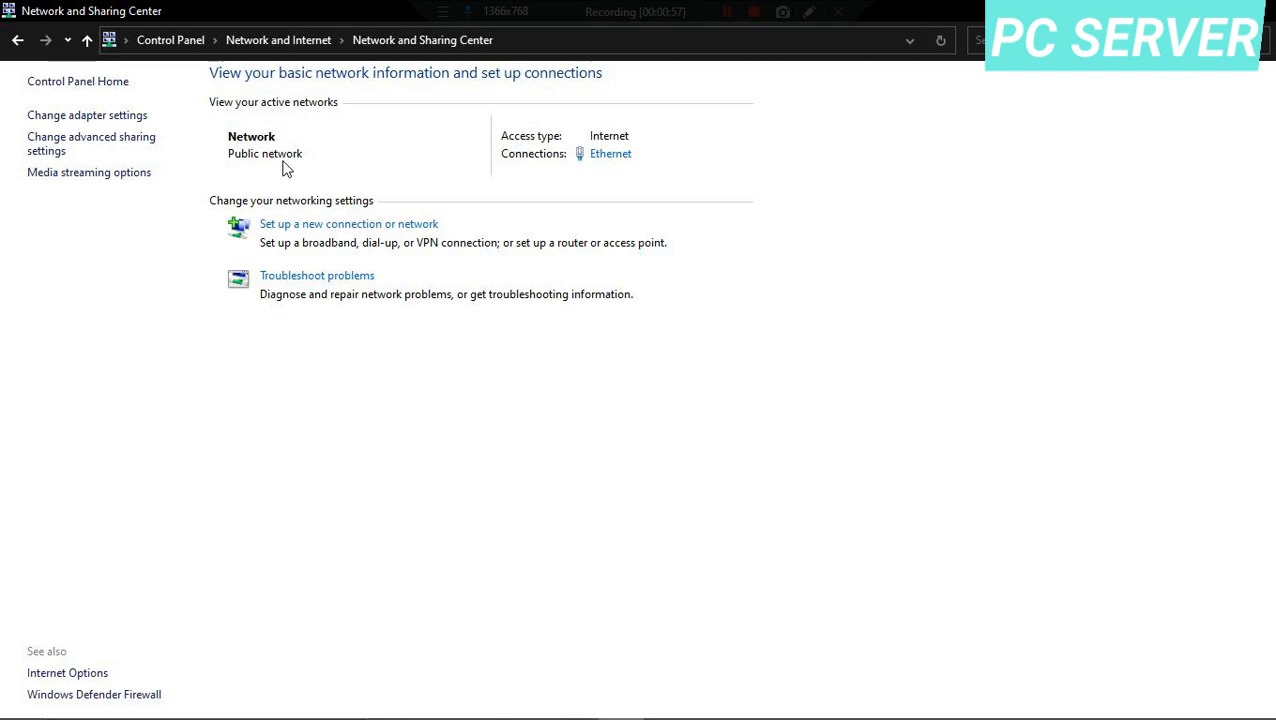
click(94, 145)
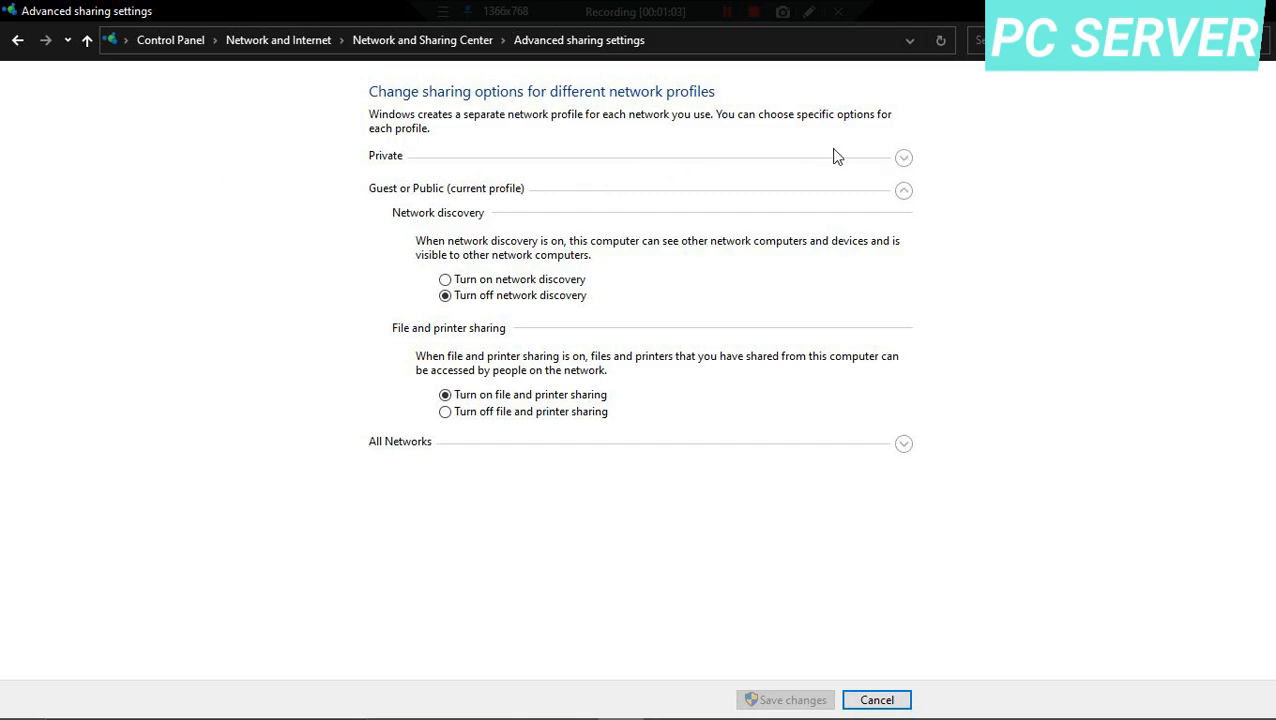
Turn on network discovery and file and printer sharing for the Private profile, and network discovery for the Guest or Public profile.
click(904, 158)
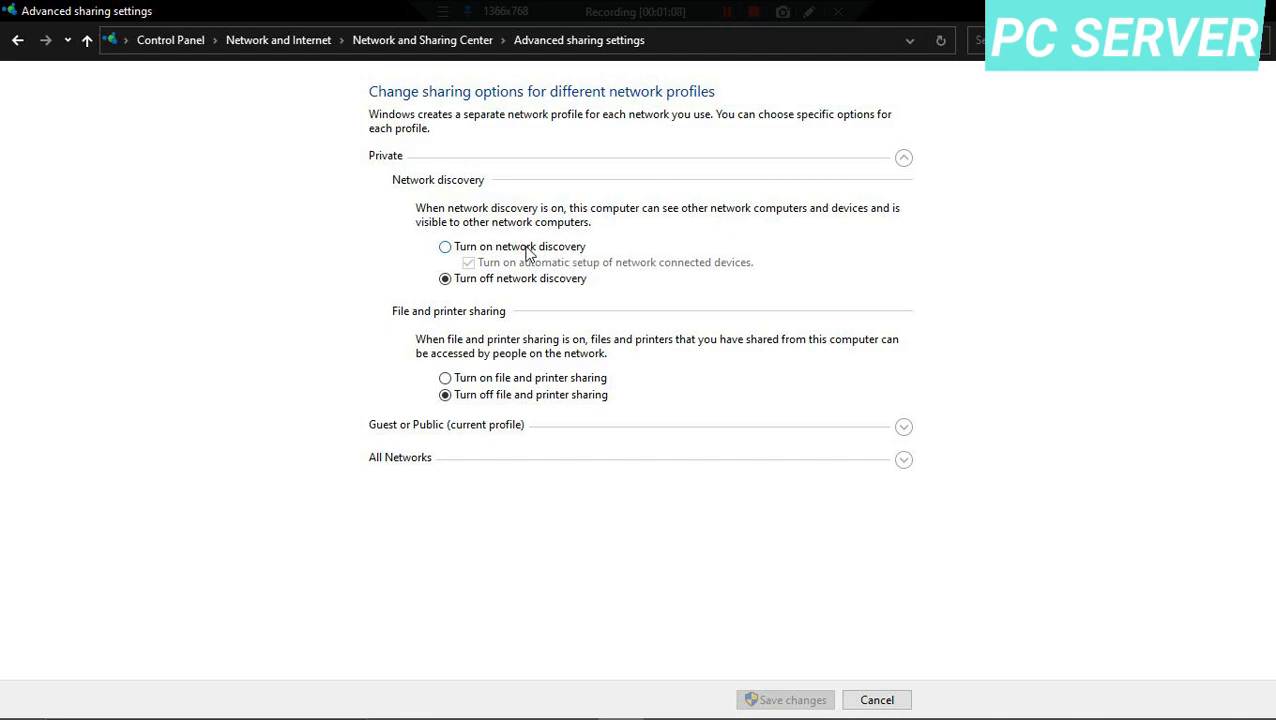
click(447, 248)
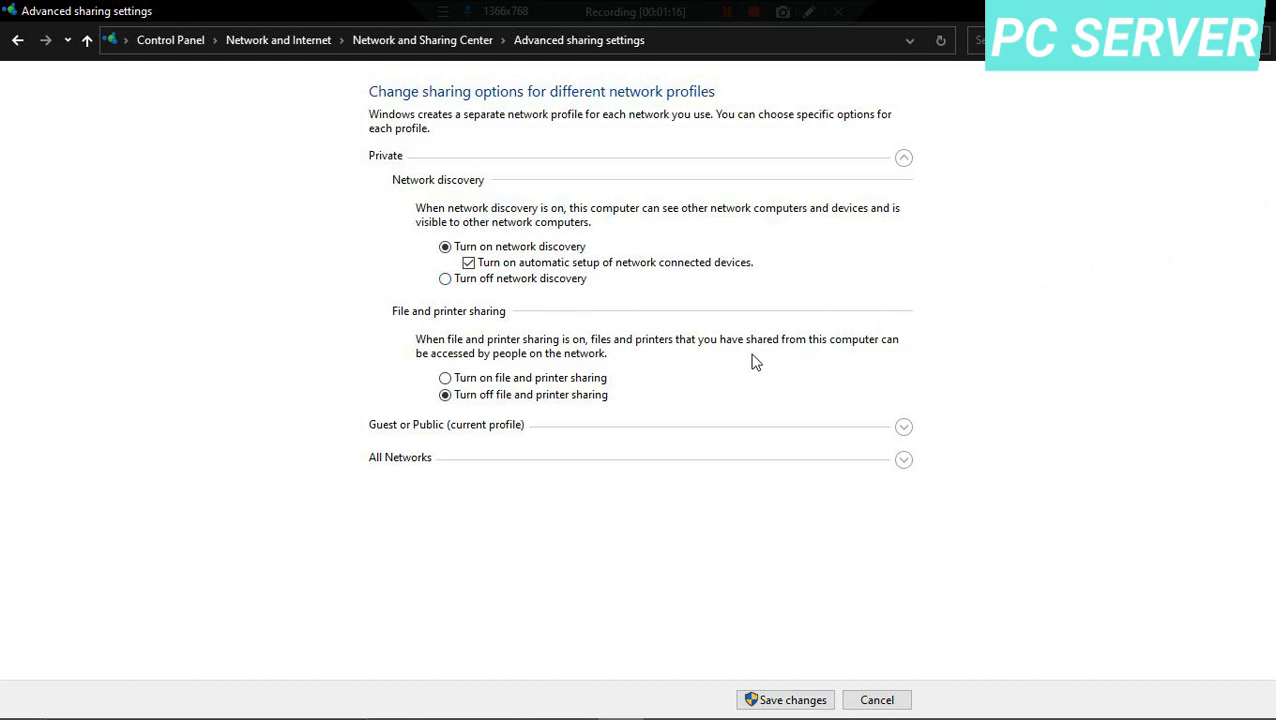
click(445, 246)
click(446, 379)
click(903, 426)
click(525, 281)
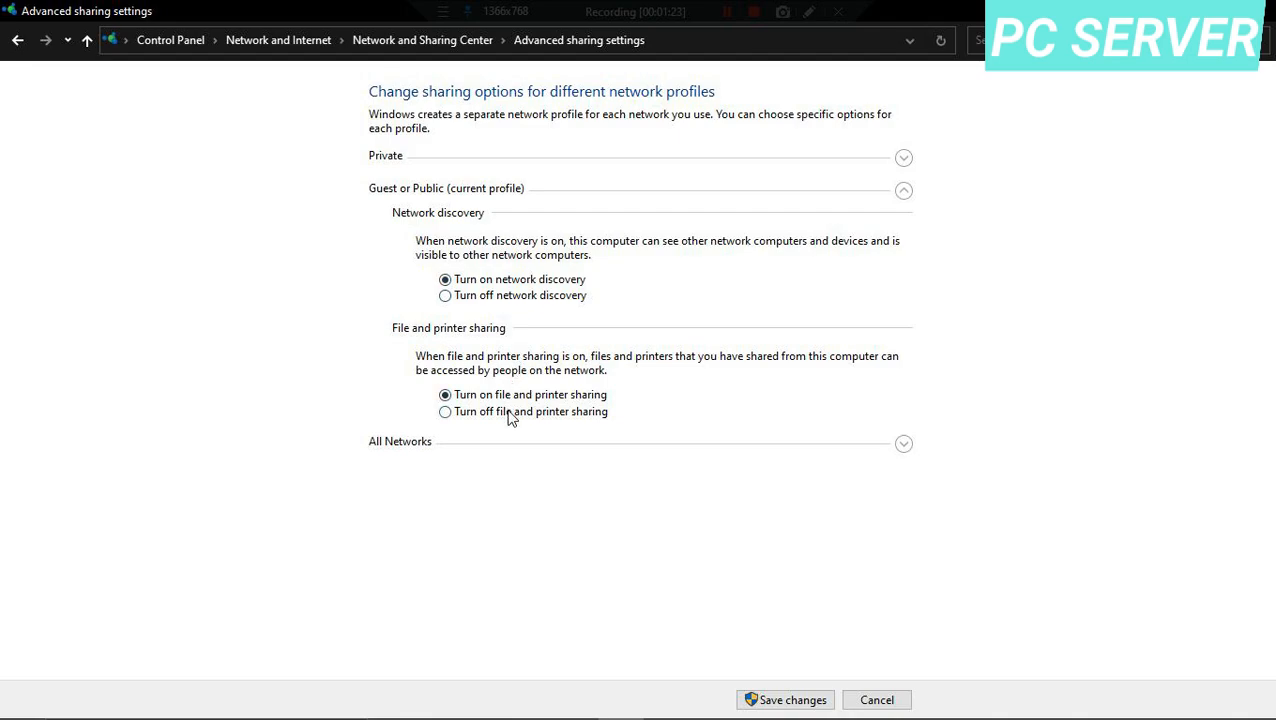
For all networks, turn on Public folder sharing, use 128-bit encryption, turn off password protected sharing, and save the changes.
click(903, 443)
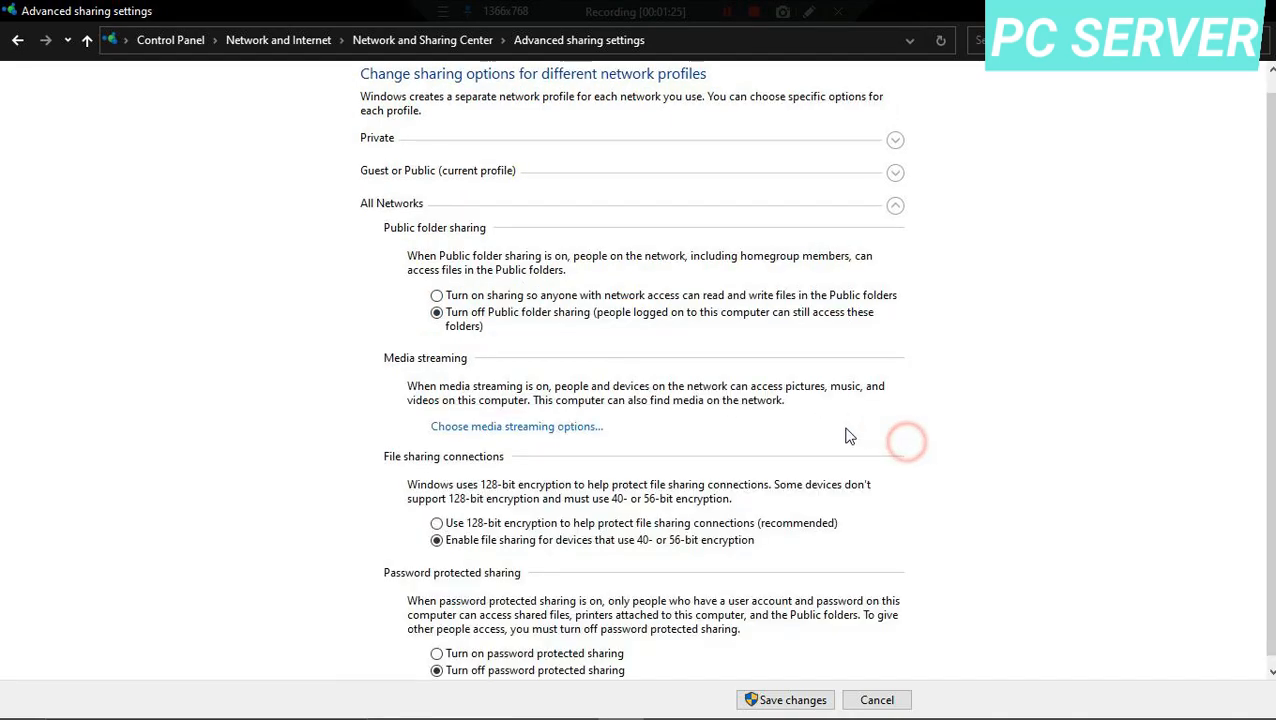
click(534, 296)
scroll(520, 390, down, 1)
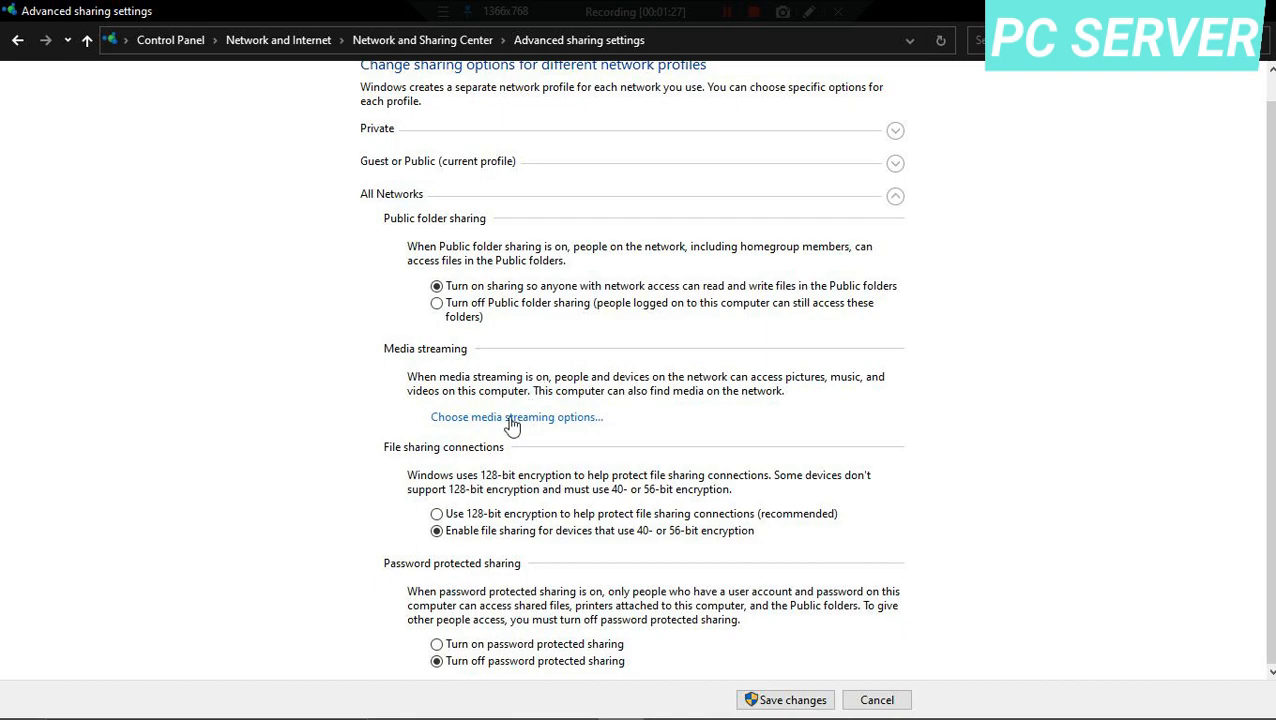
click(494, 515)
click(533, 663)
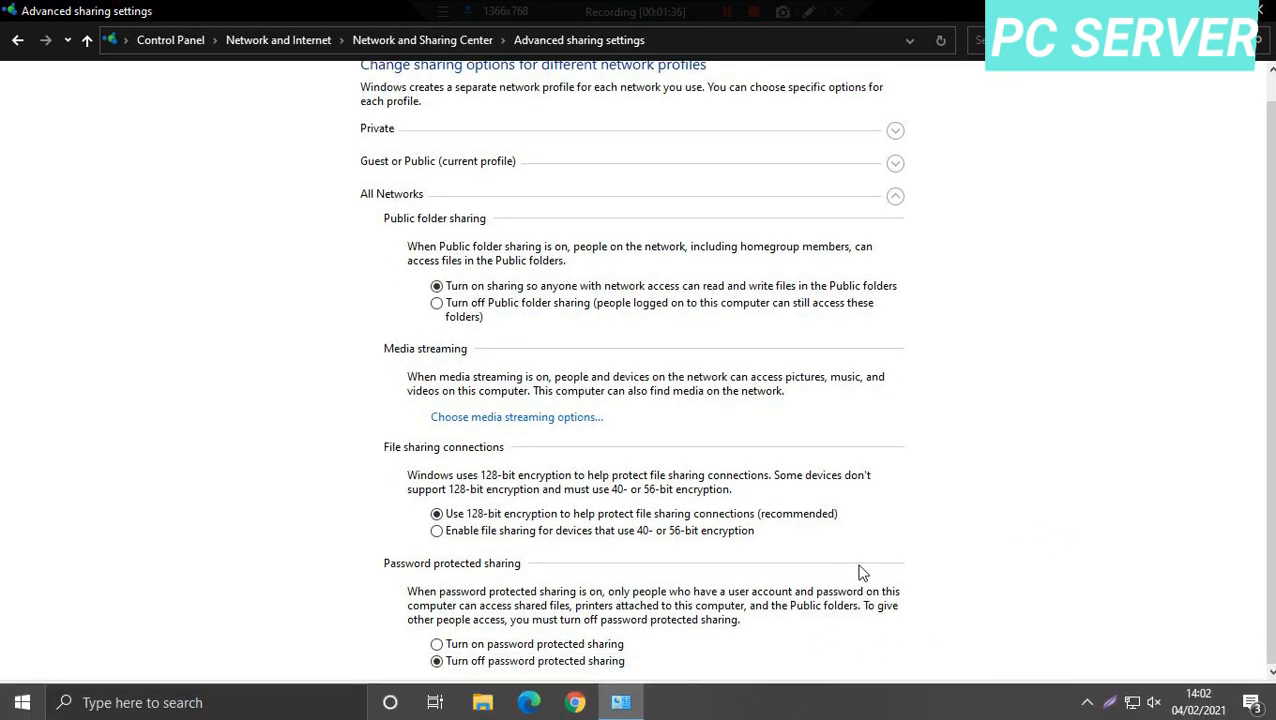
click(806, 700)
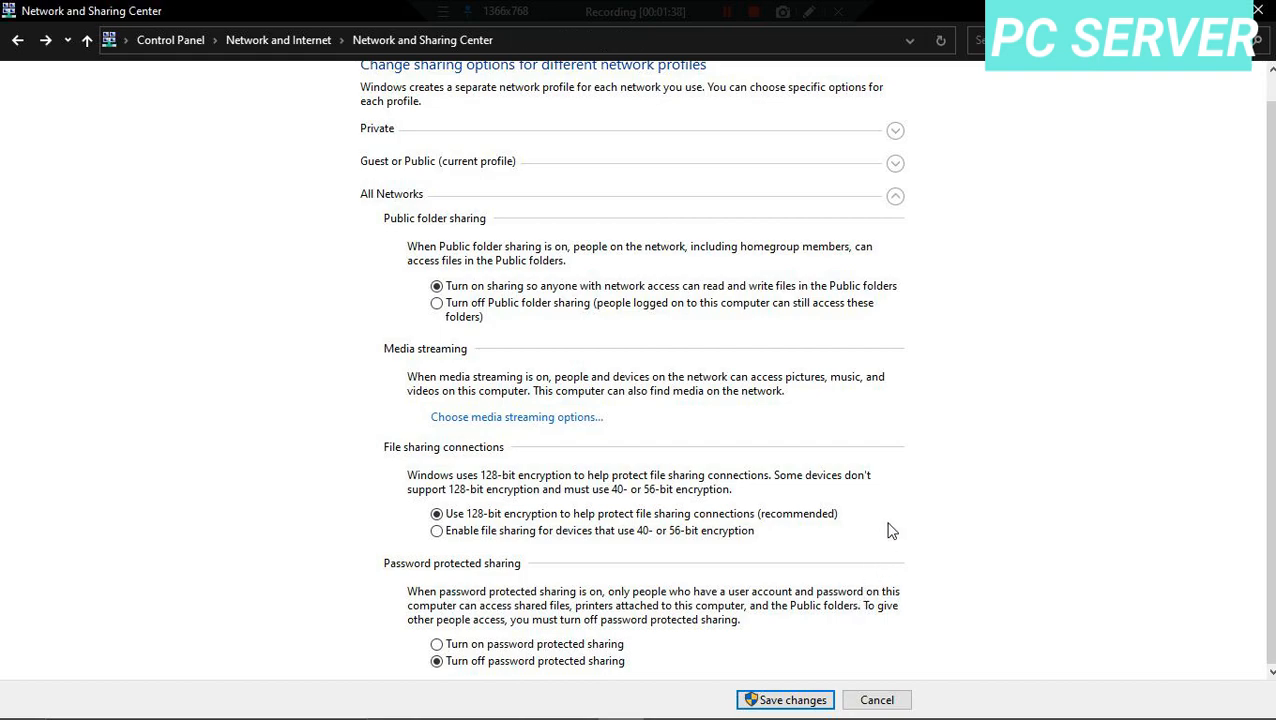
click(797, 323)
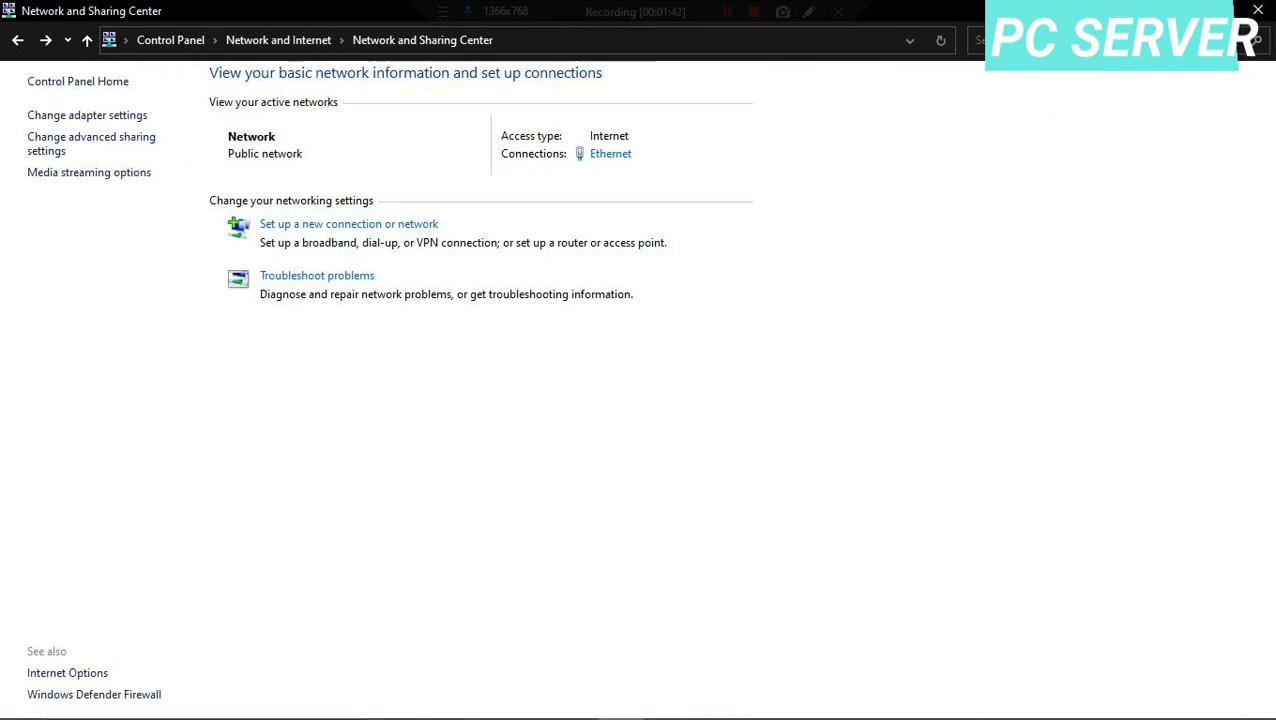
click(1258, 10)
click(781, 230)
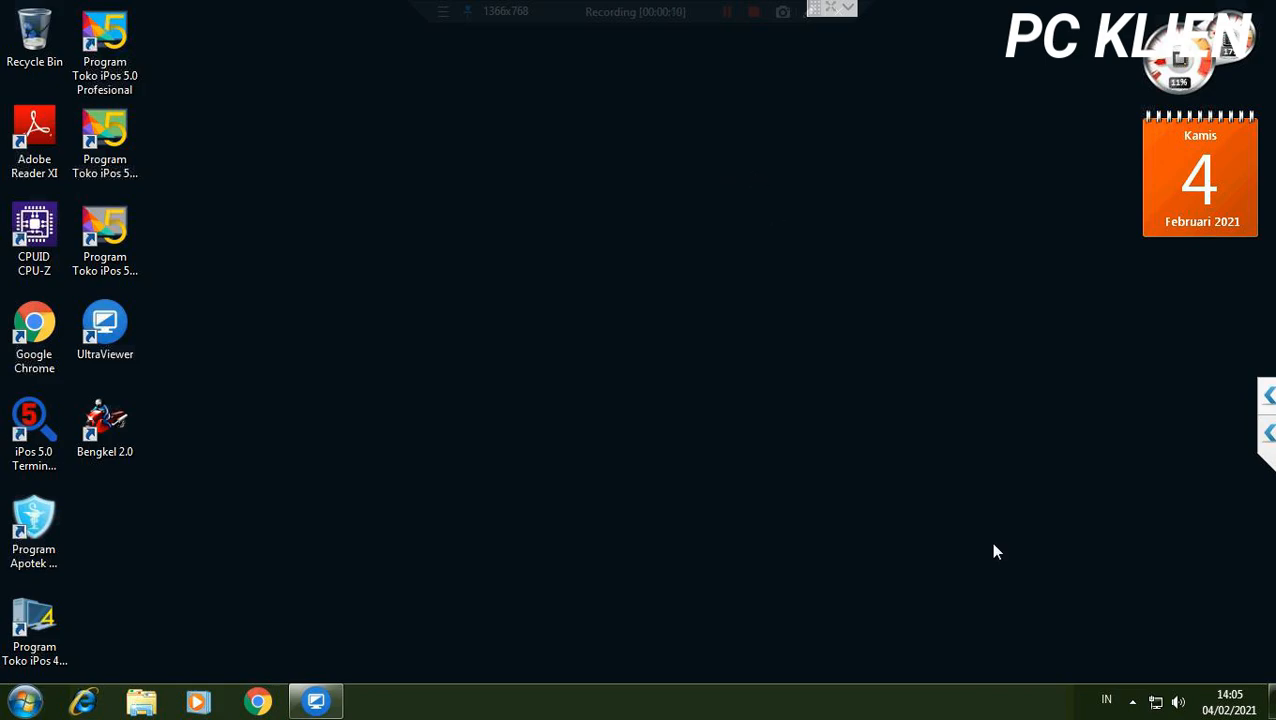
On the client PC, open the Network and Sharing Center in Control Panel.
click(28, 702)
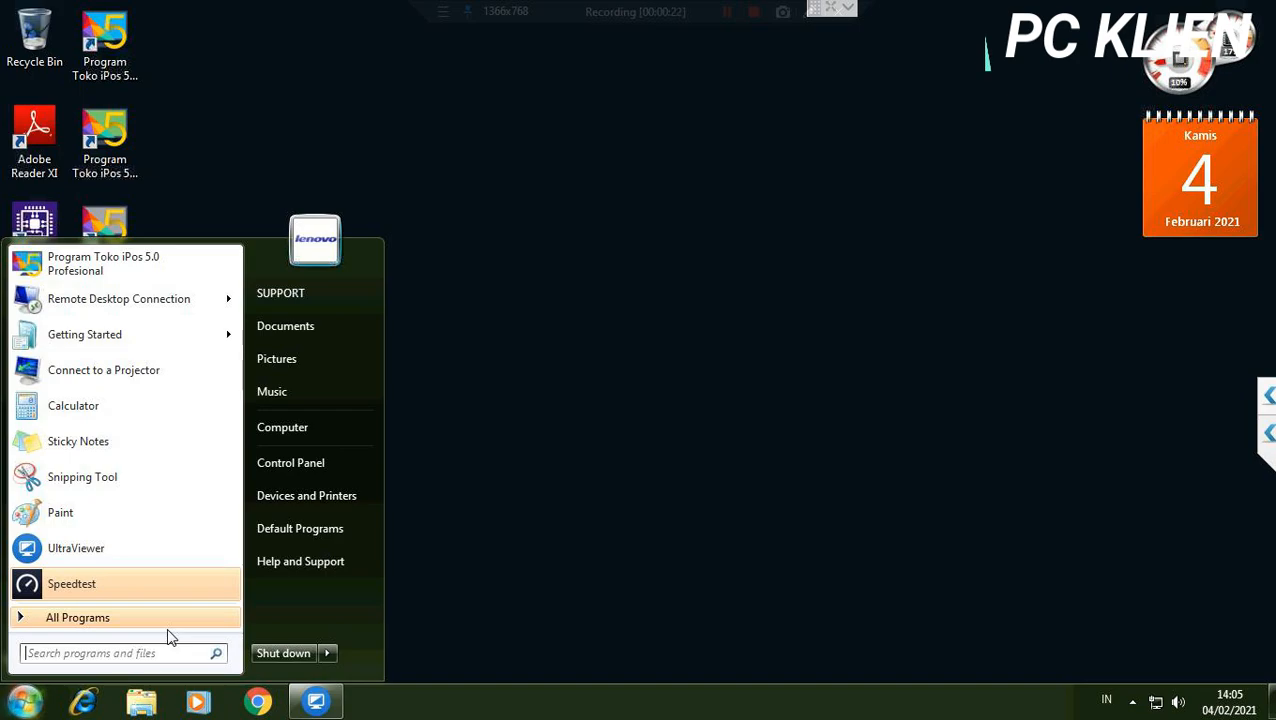
text(CONTR)
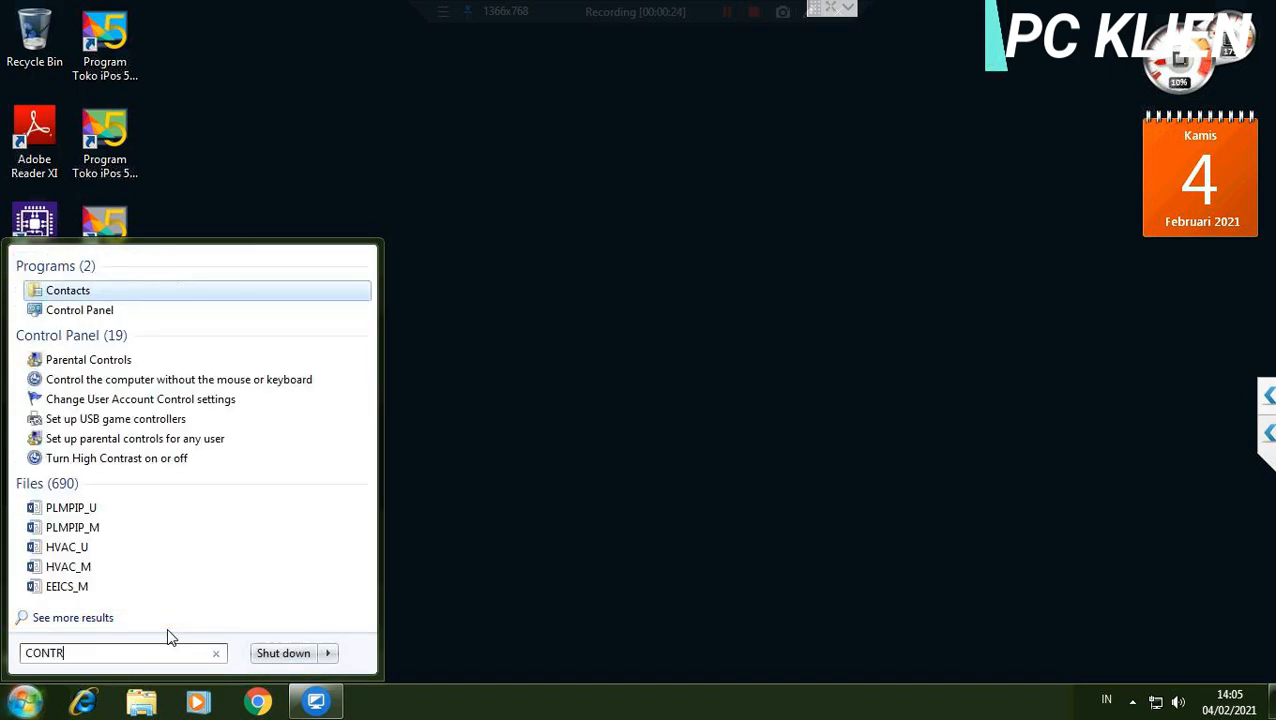
key(Return)
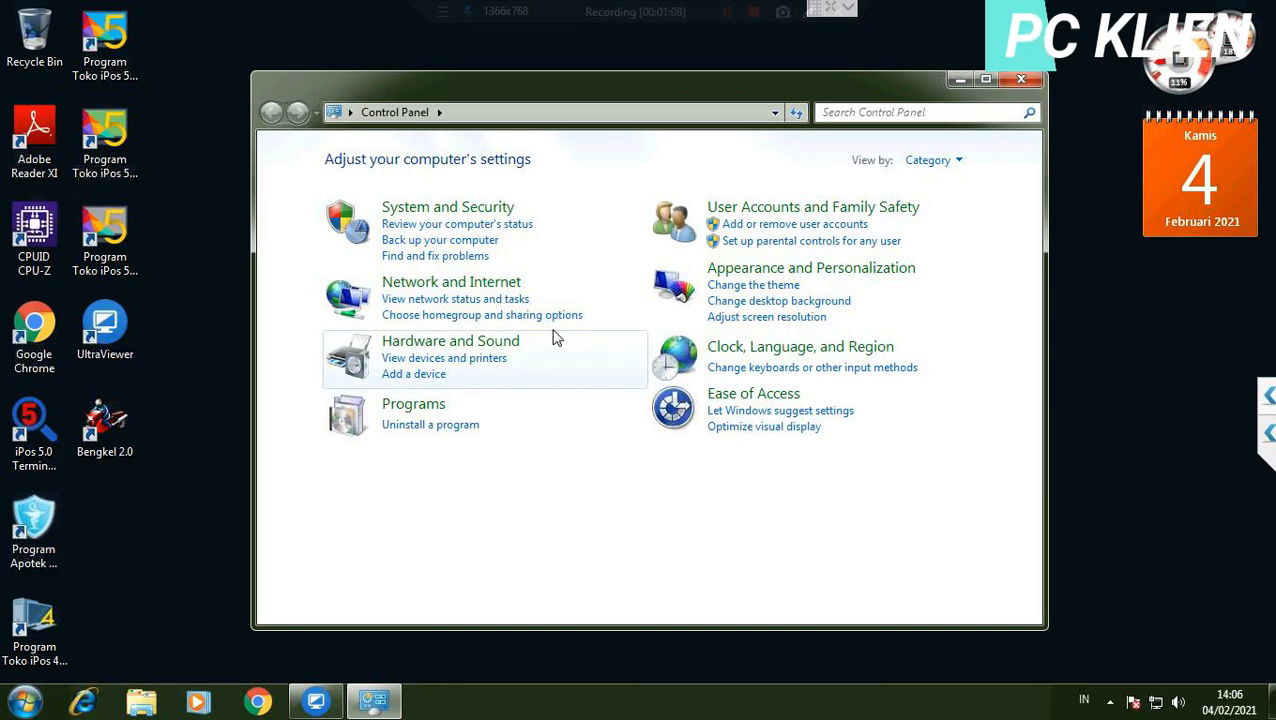
click(459, 287)
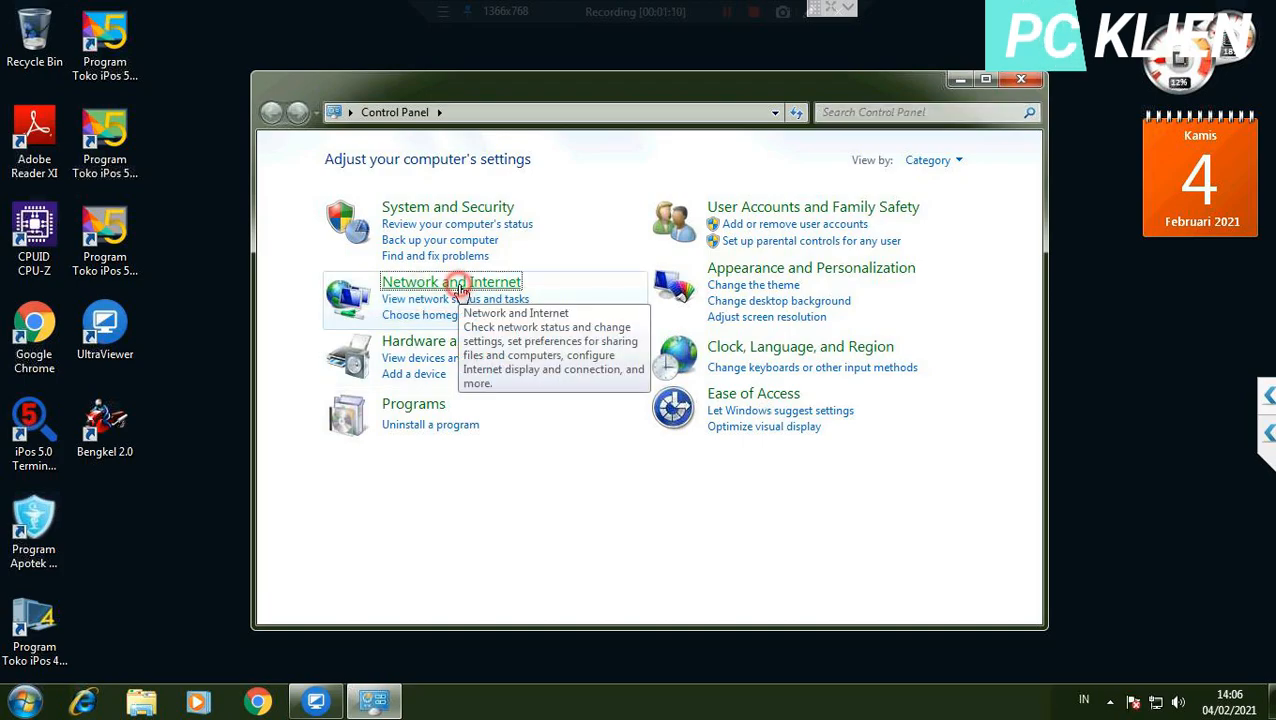
click(555, 165)
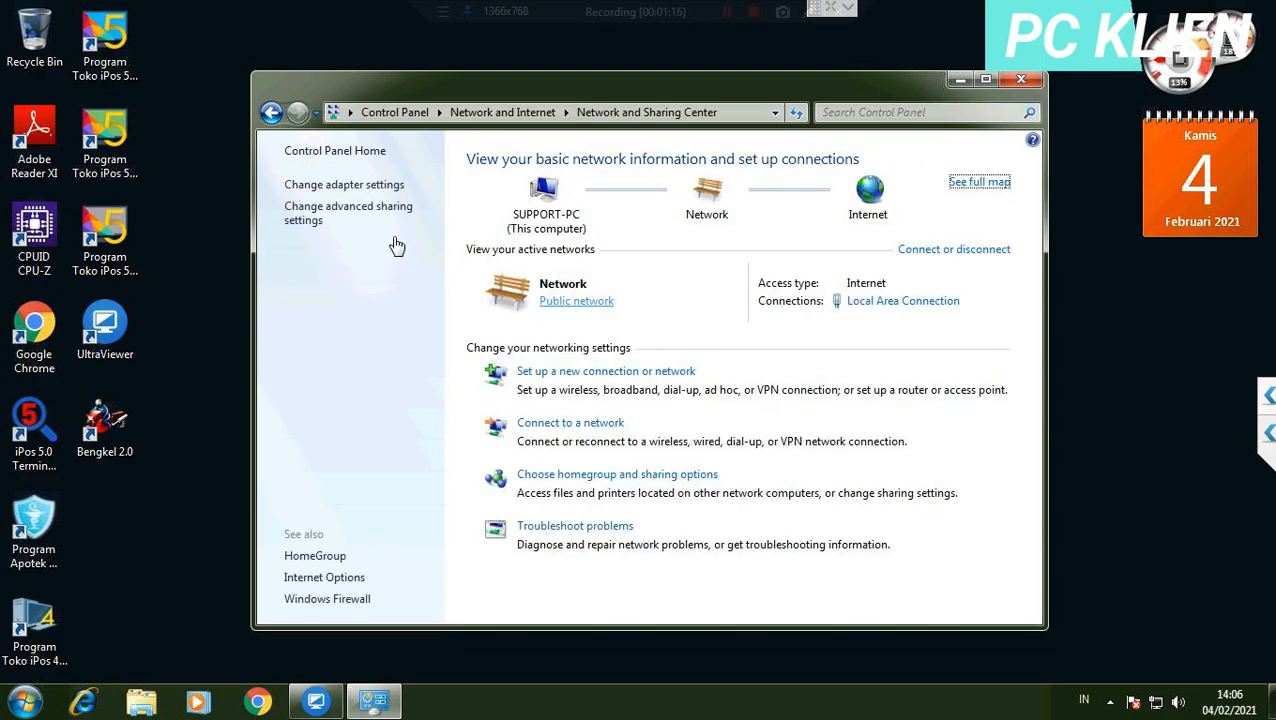
In the advanced sharing settings, turn on network discovery, file and printer sharing, and Public folder sharing for the Home or Work profile.
click(352, 212)
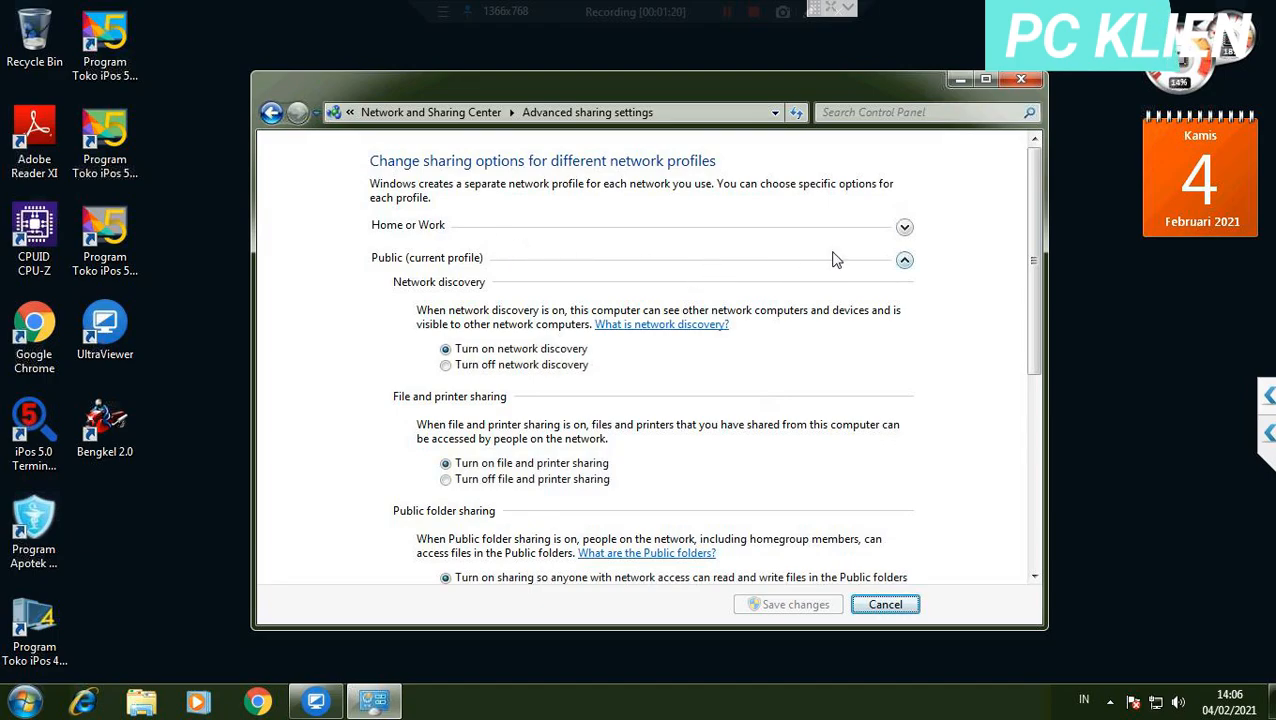
click(904, 228)
click(500, 242)
click(545, 356)
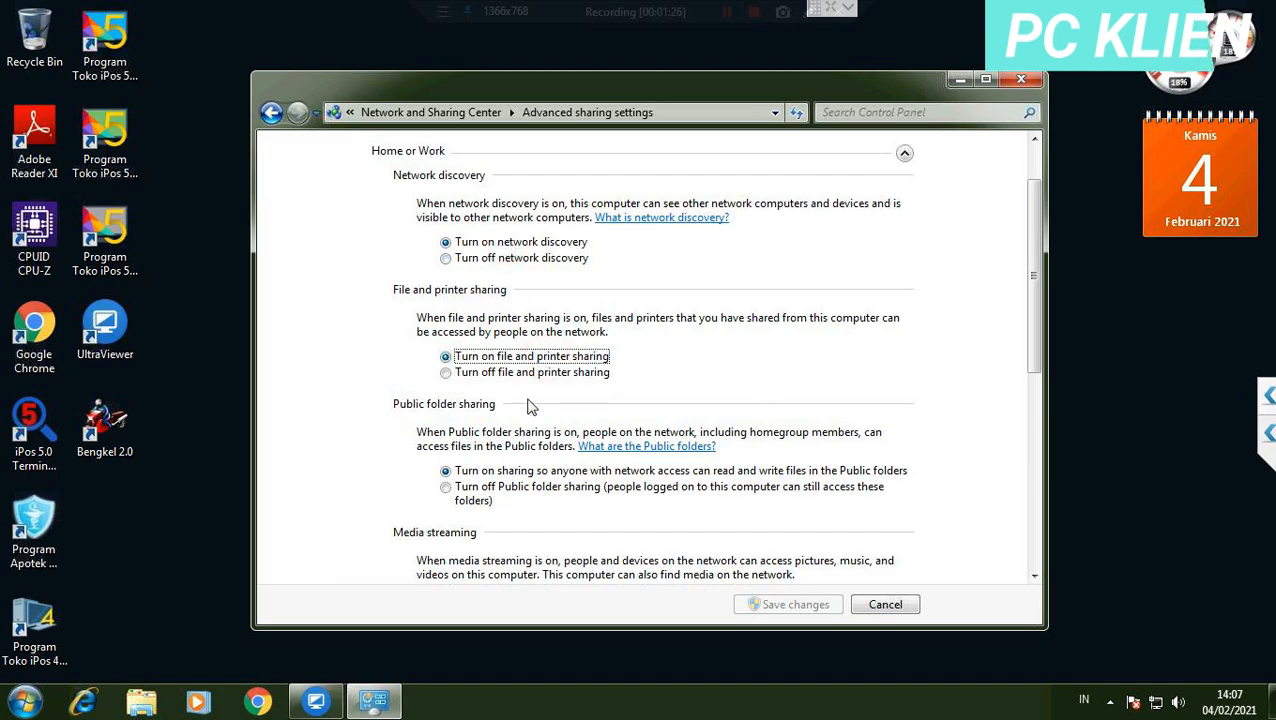
scroll(515, 430, down, 1)
click(496, 415)
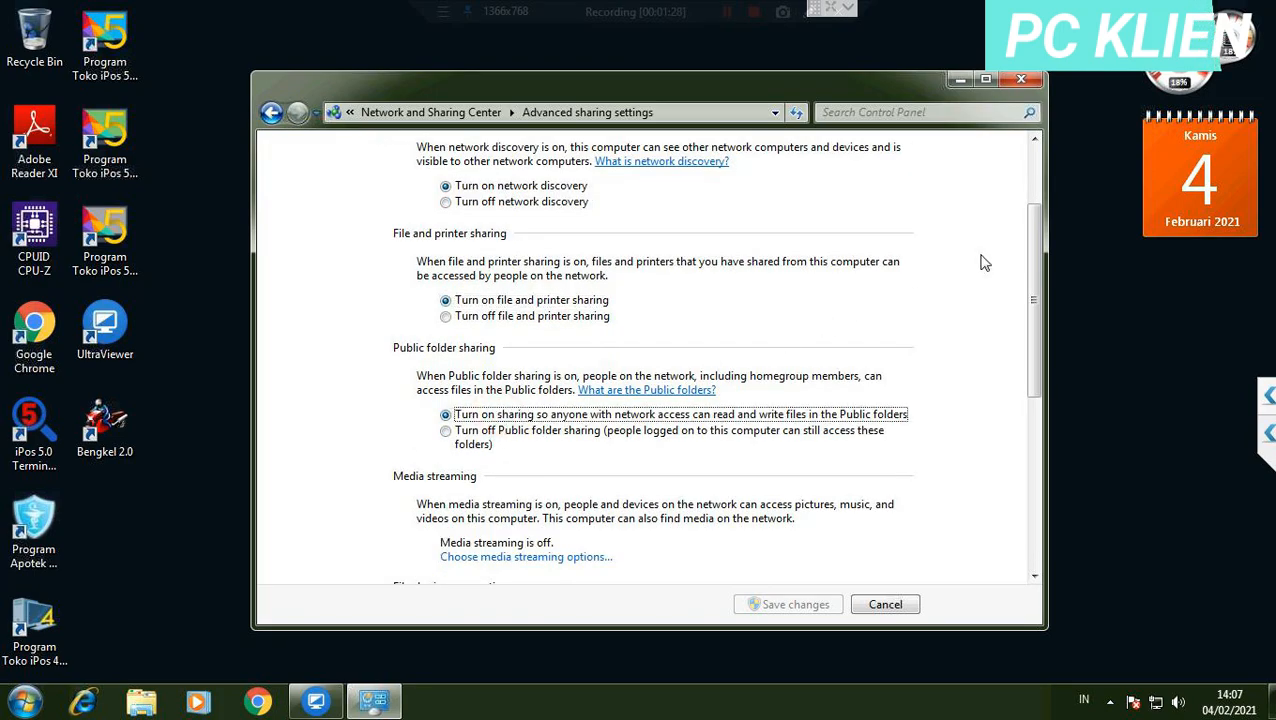
For Home or Work, use 128-bit encryption, turn off password protected sharing, and allow Windows to manage homegroup connections.
drag(1037, 286, 1040, 402)
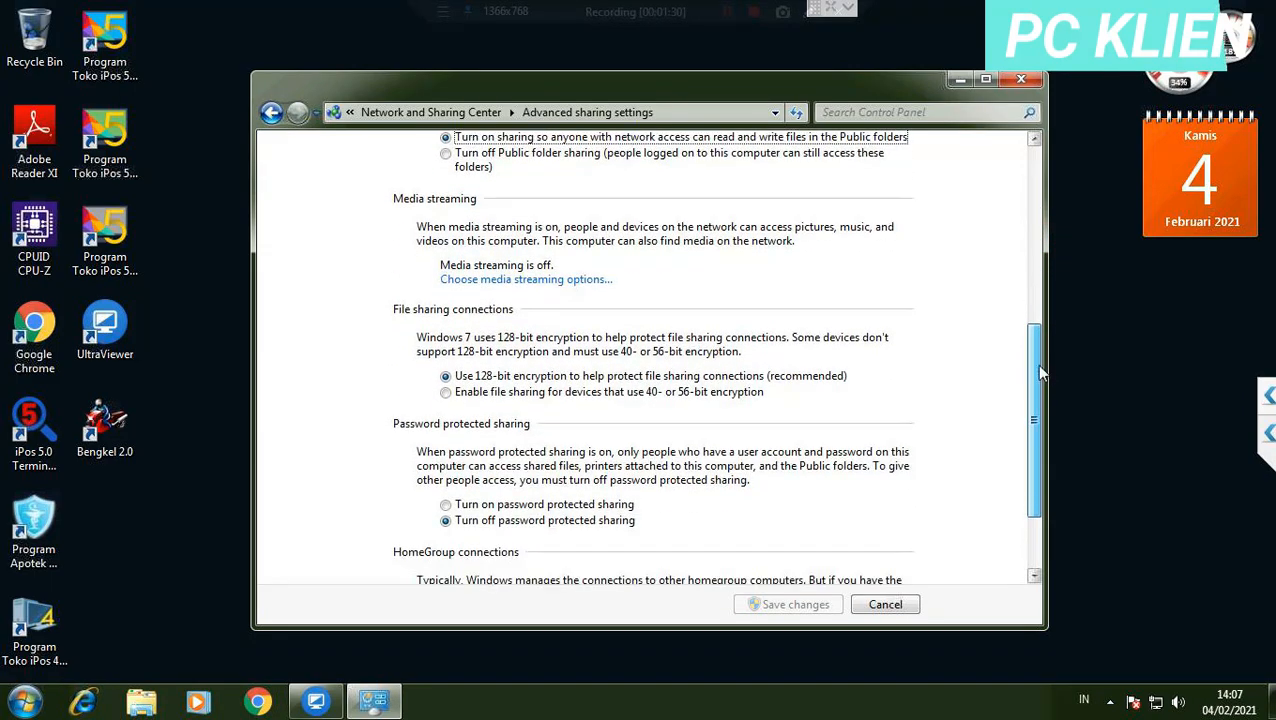
click(512, 374)
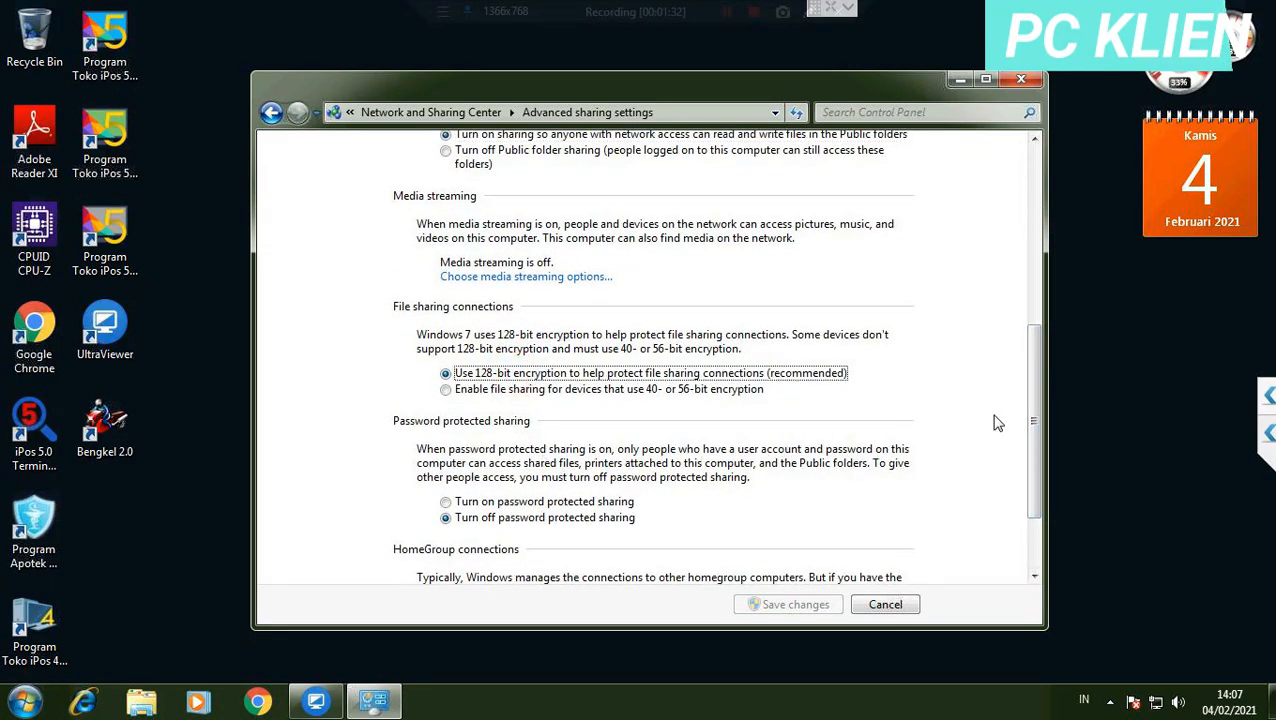
drag(1037, 389, 1038, 437)
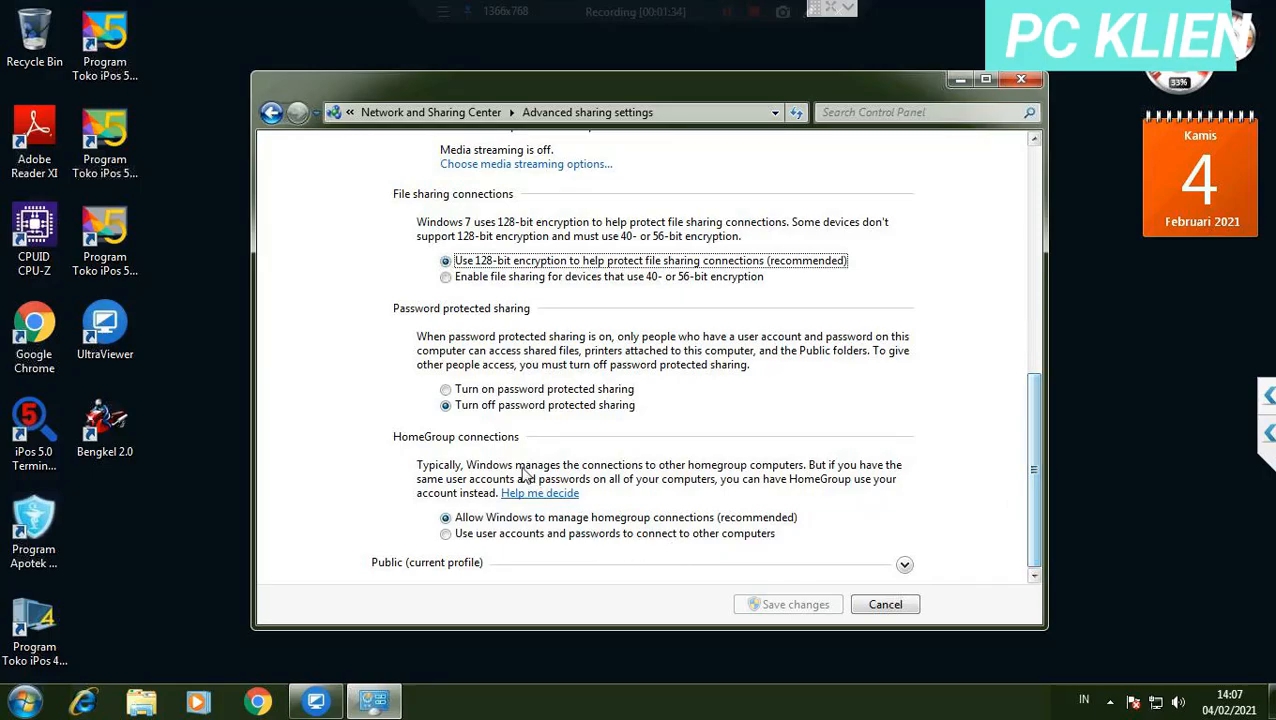
click(466, 410)
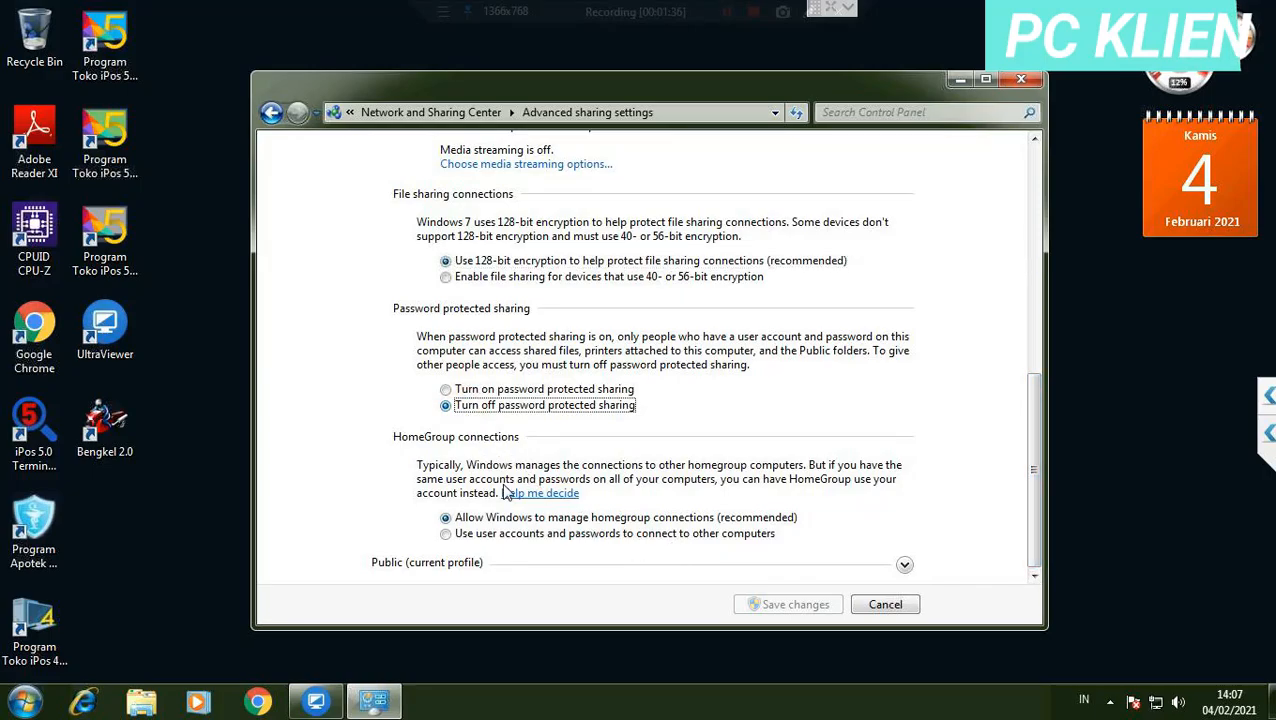
click(482, 518)
Turn on network discovery, file and printer sharing, and Public folder sharing for the Public profile.
click(904, 565)
click(461, 240)
click(470, 358)
click(468, 475)
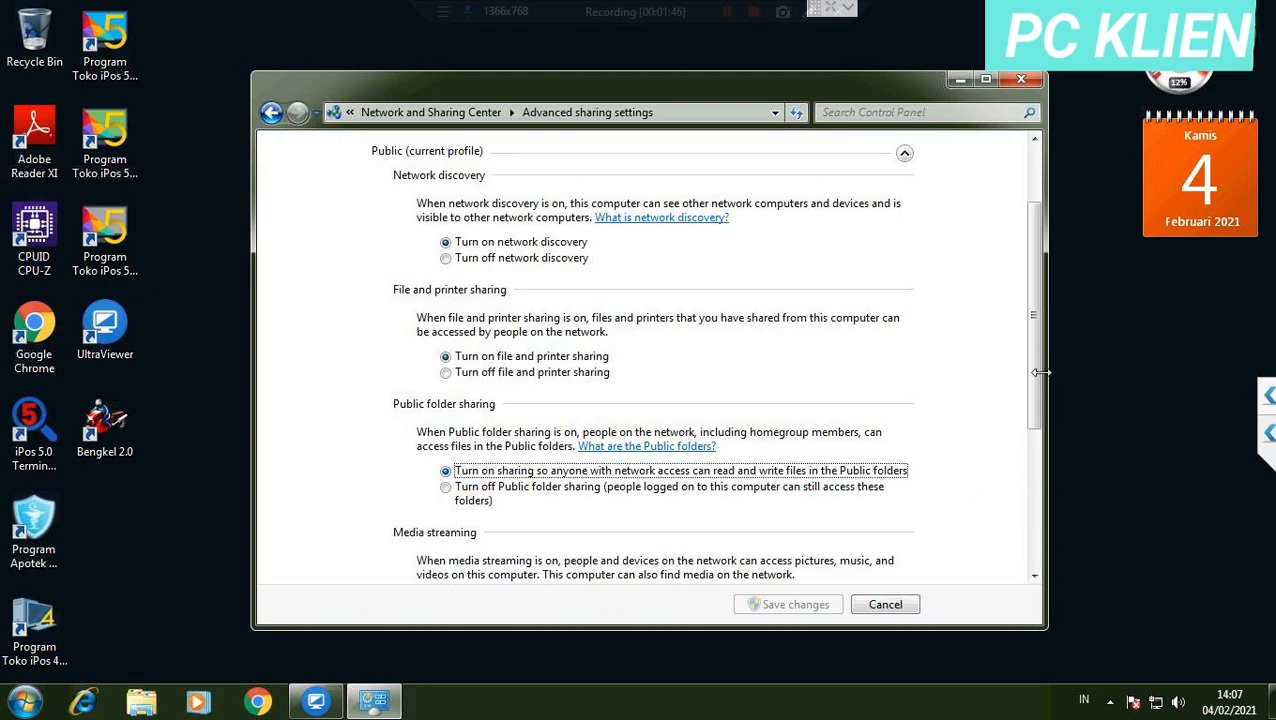
Use 128-bit encryption and turn off password protected sharing for the Public profile, then leave the sharing settings and close Control Panel.
drag(1034, 362, 1032, 550)
click(478, 424)
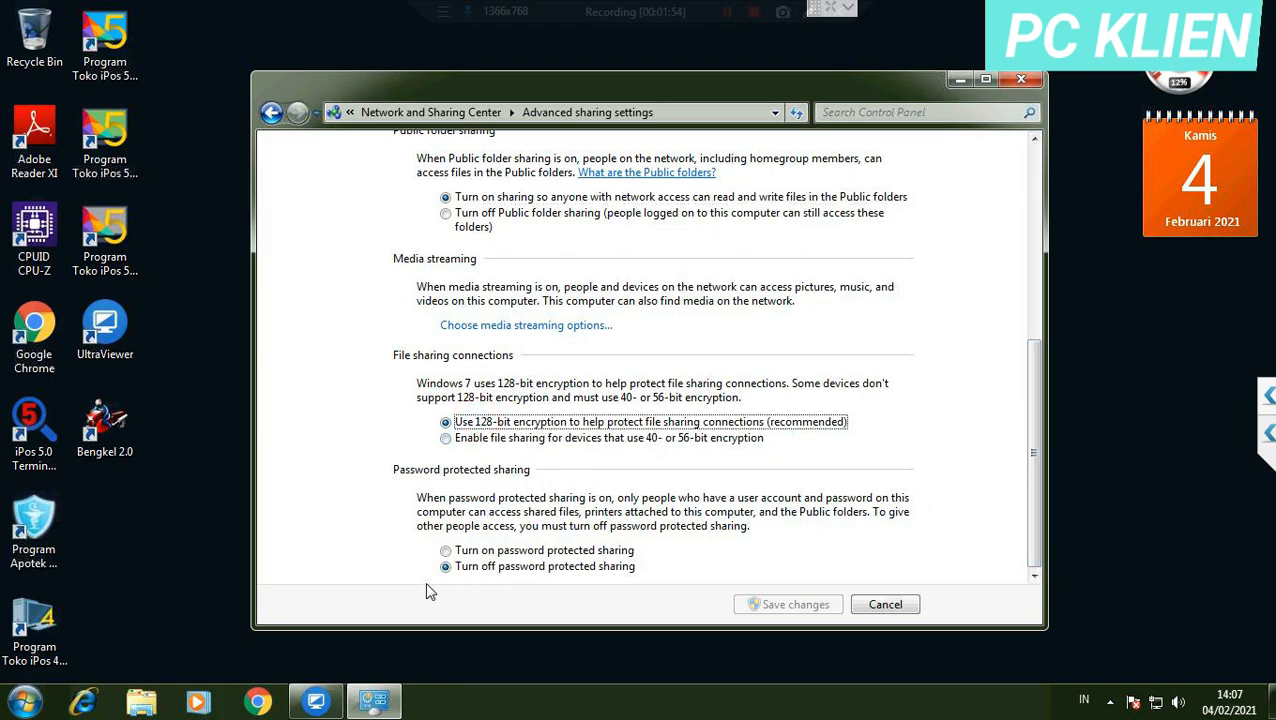
click(476, 570)
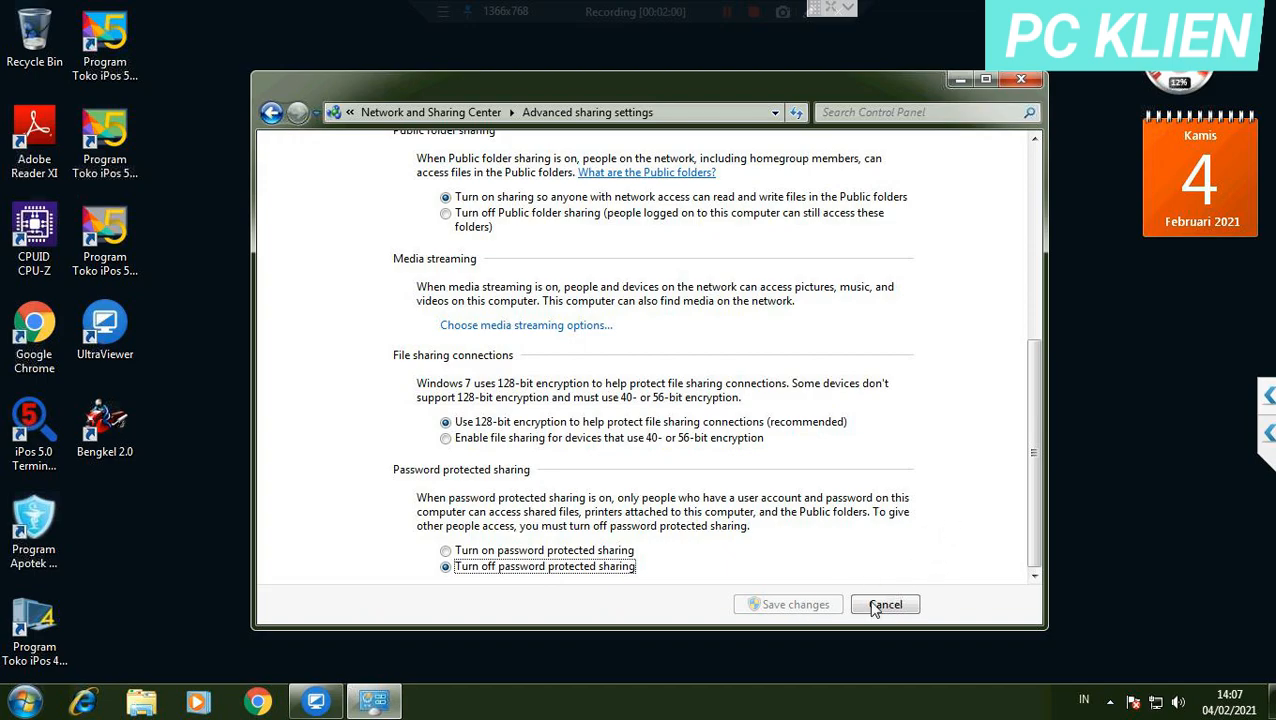
drag(1034, 421, 912, 578)
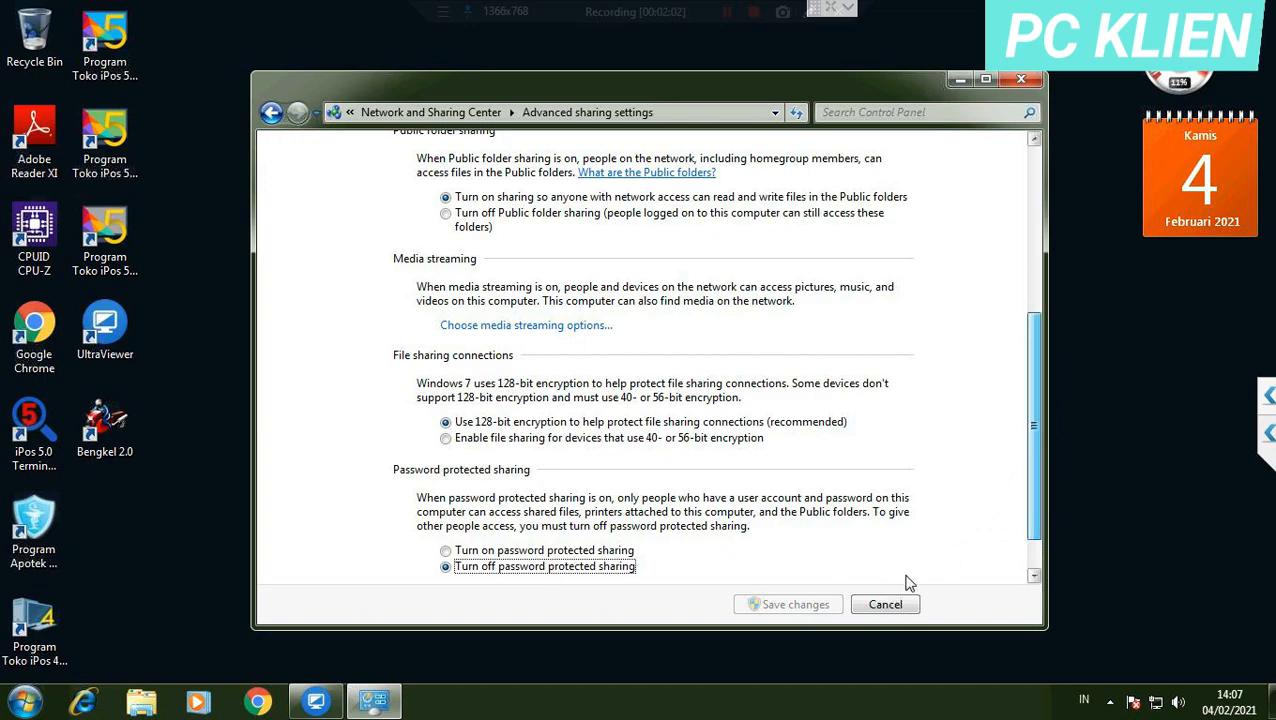
click(886, 605)
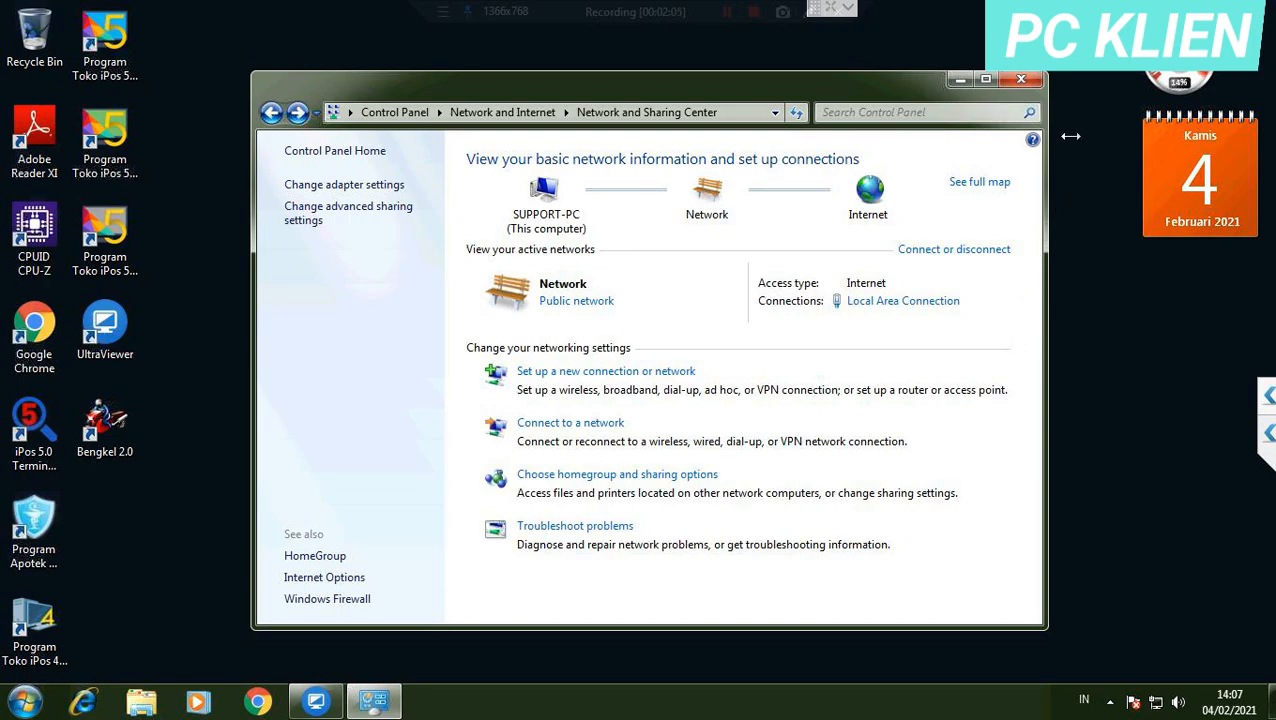
click(1030, 78)
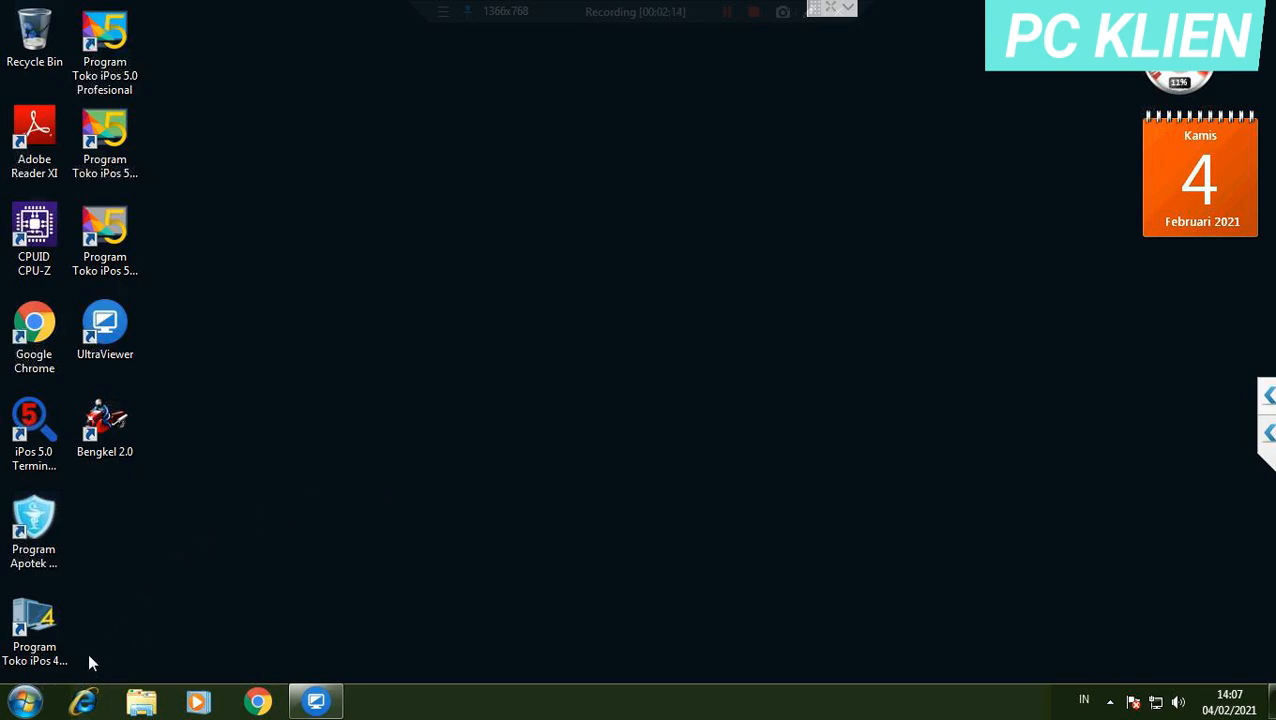
Test the connection to the server PC by running ping SERVER in Command Prompt, and close it.
click(25, 703)
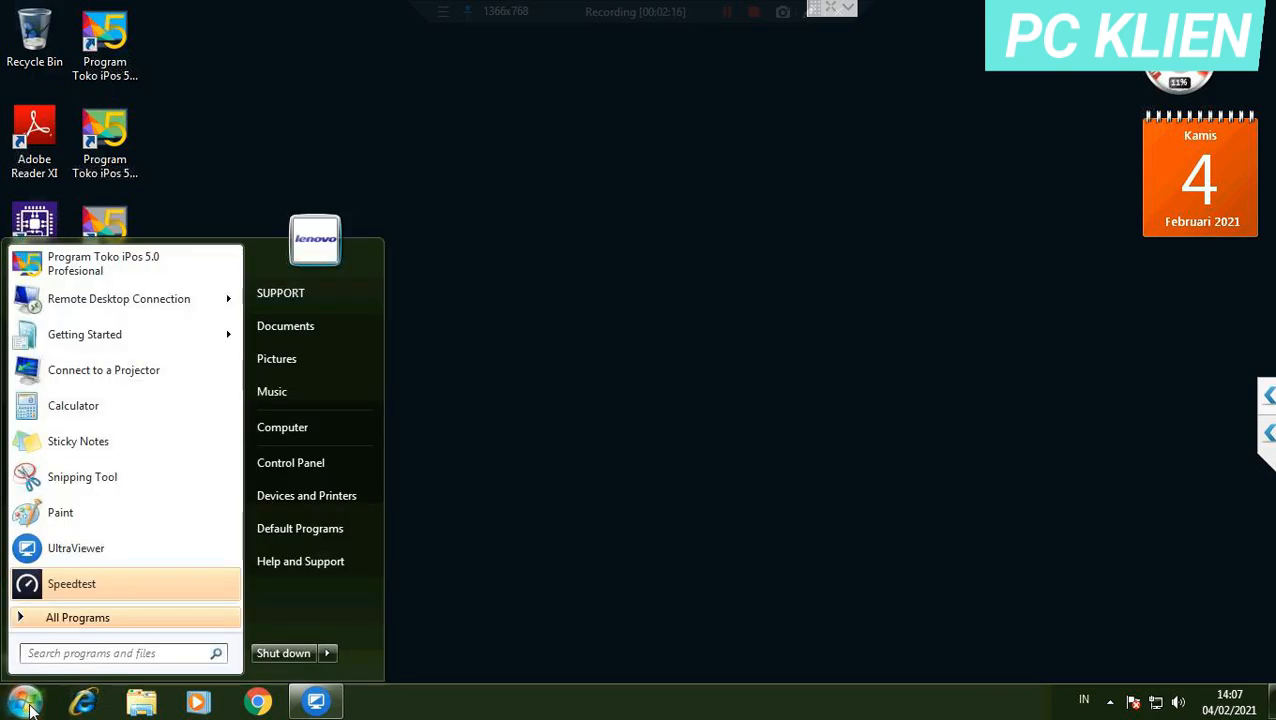
text(CMD)
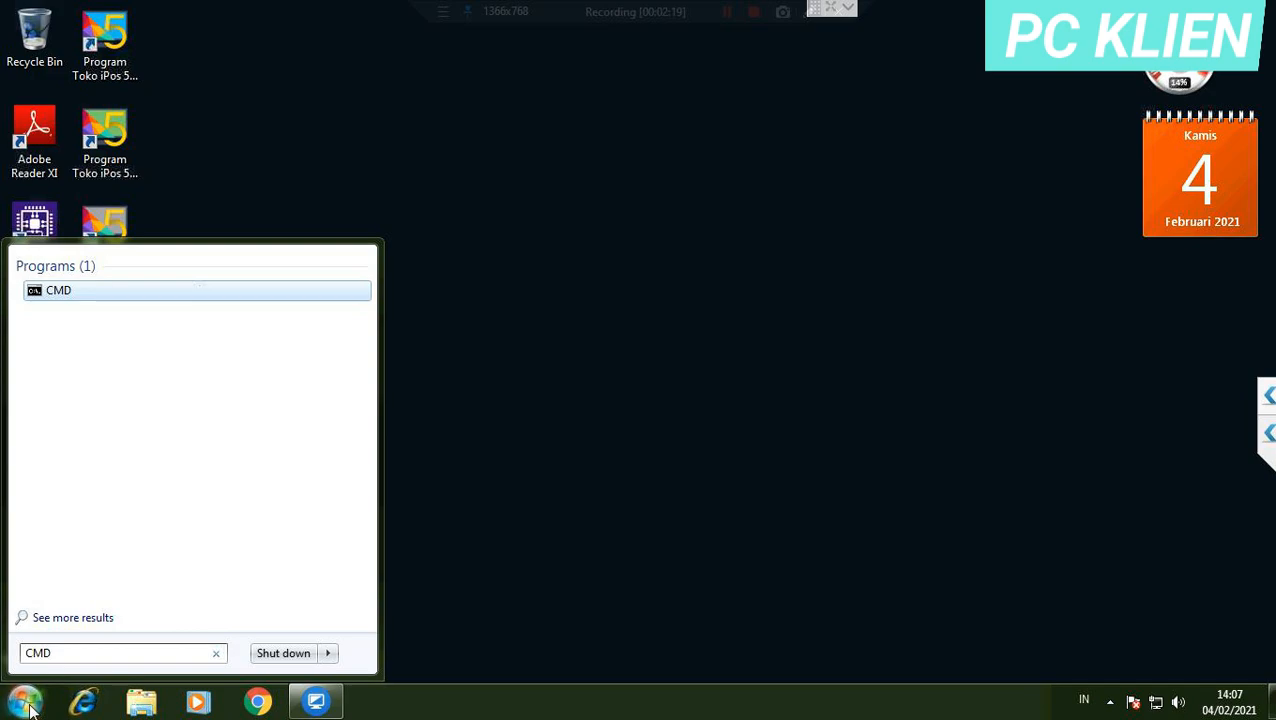
key(Return)
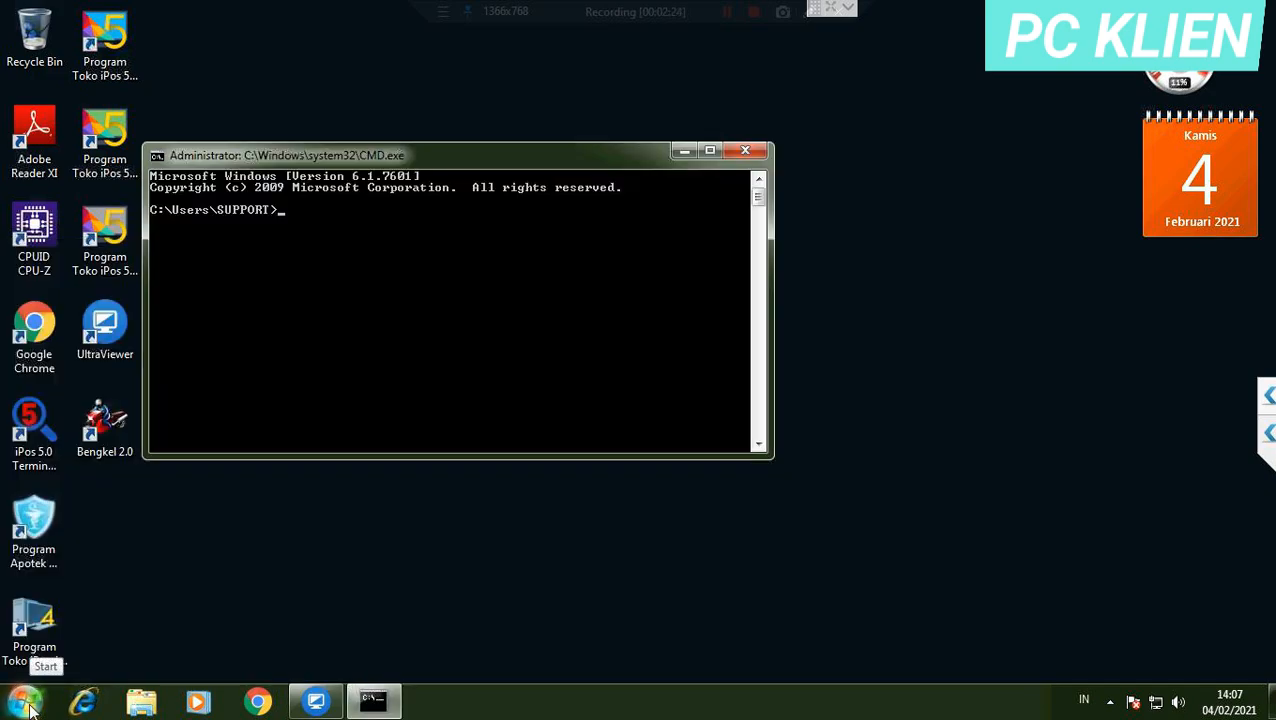
text(ping SERVER)
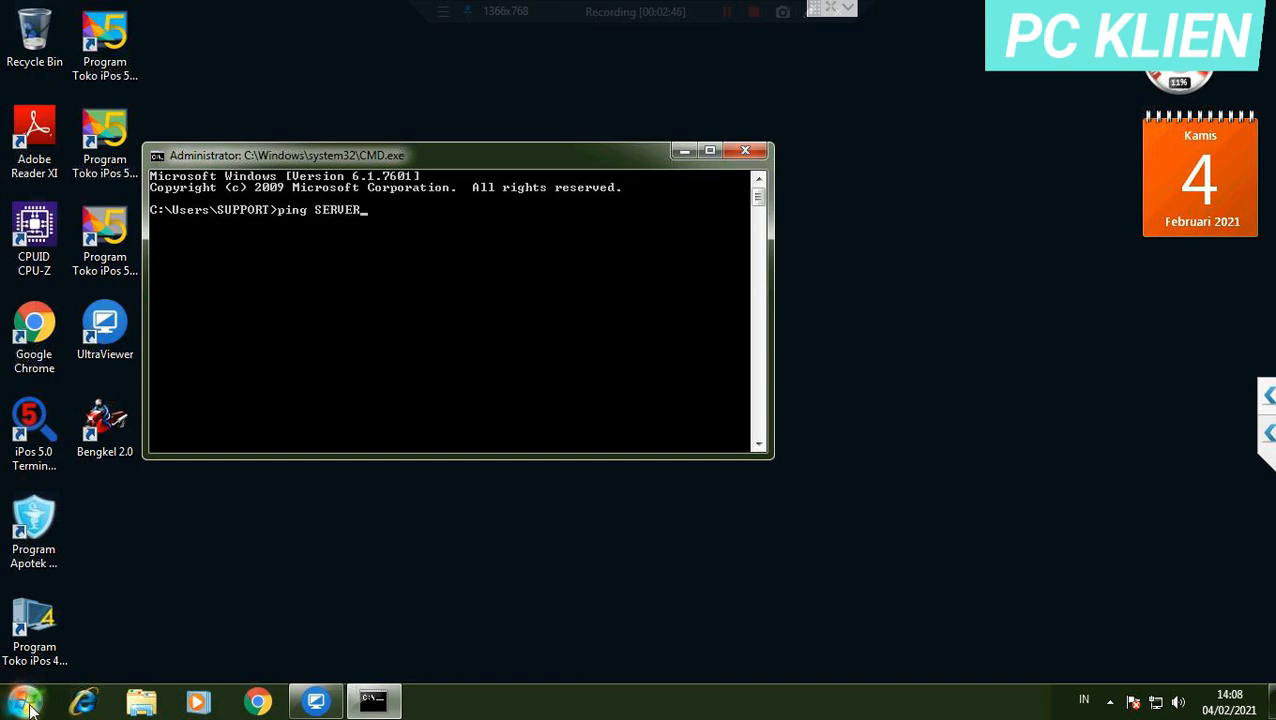
key(Return)
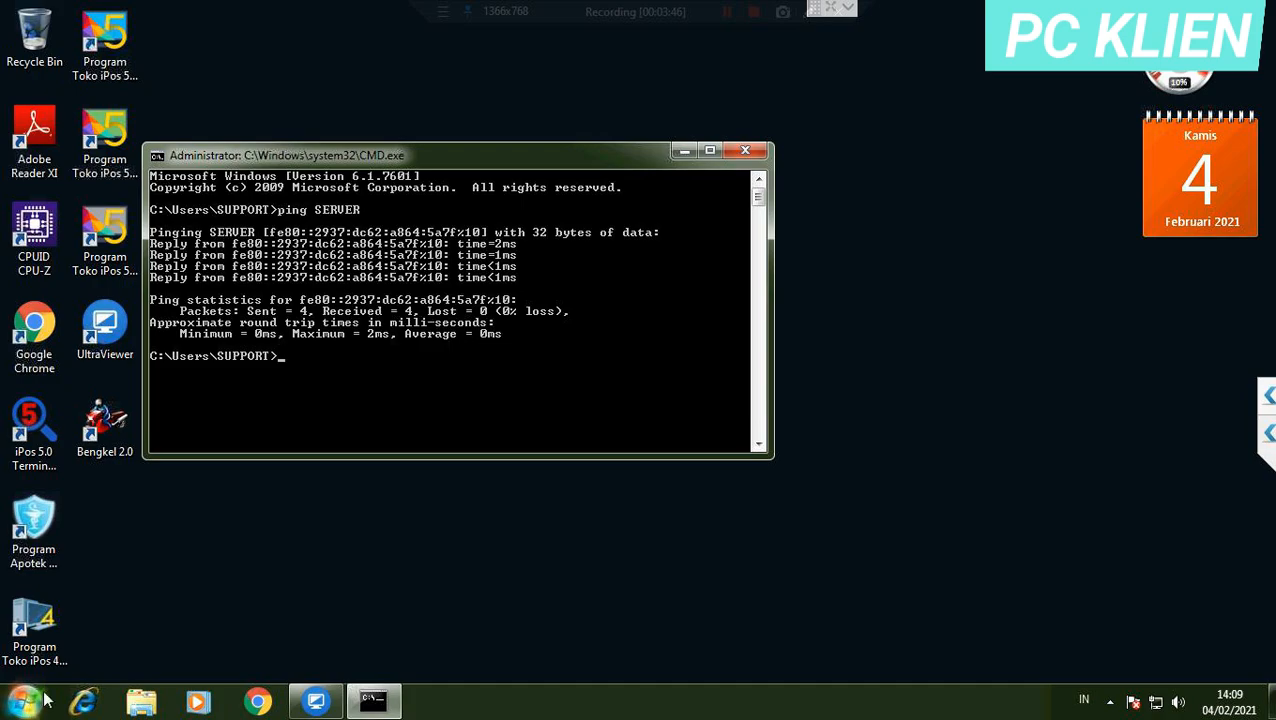
click(745, 153)
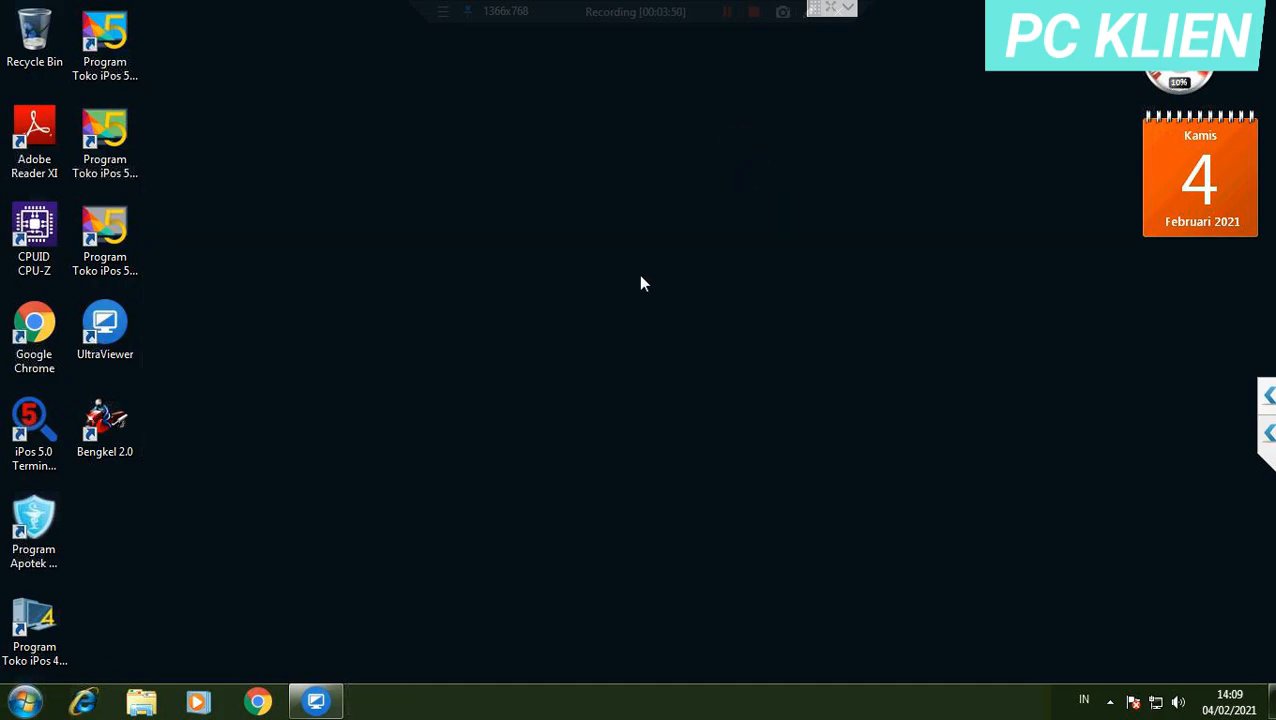
Launch Program Toko iPos 5.0 Profesional and open the list of recorded servers for the database connection.
double_click(104, 45)
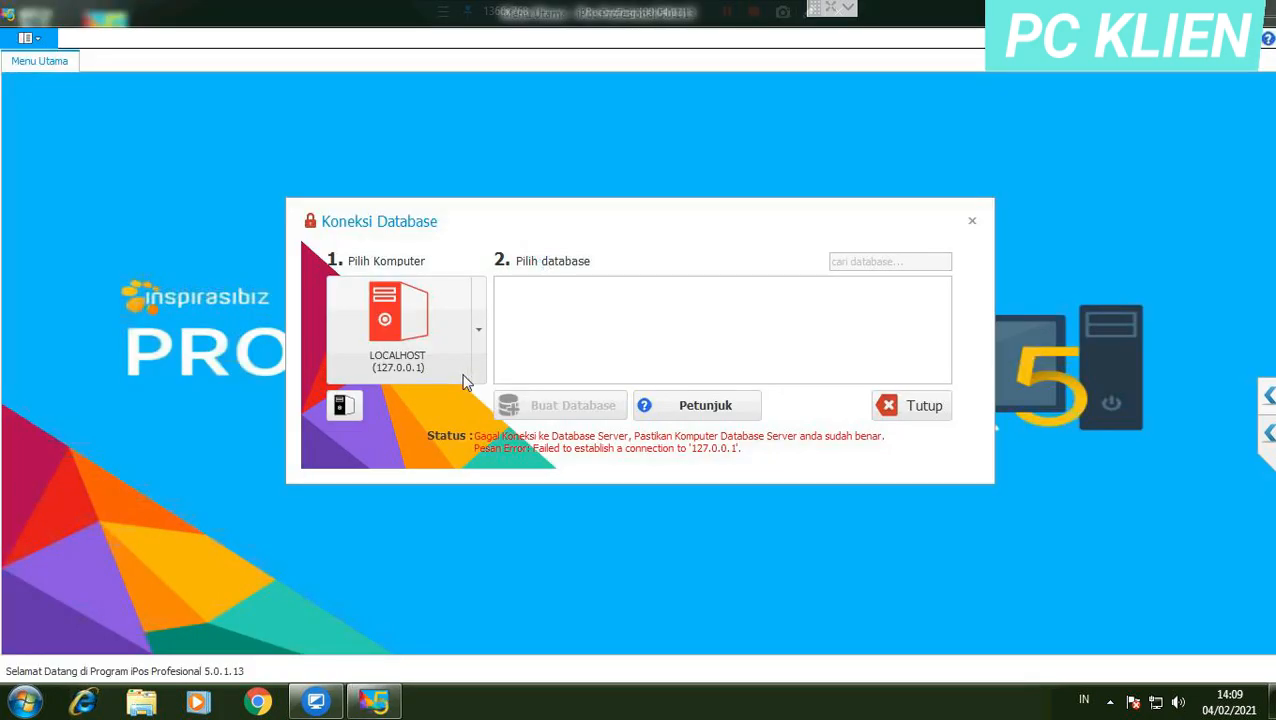
click(345, 406)
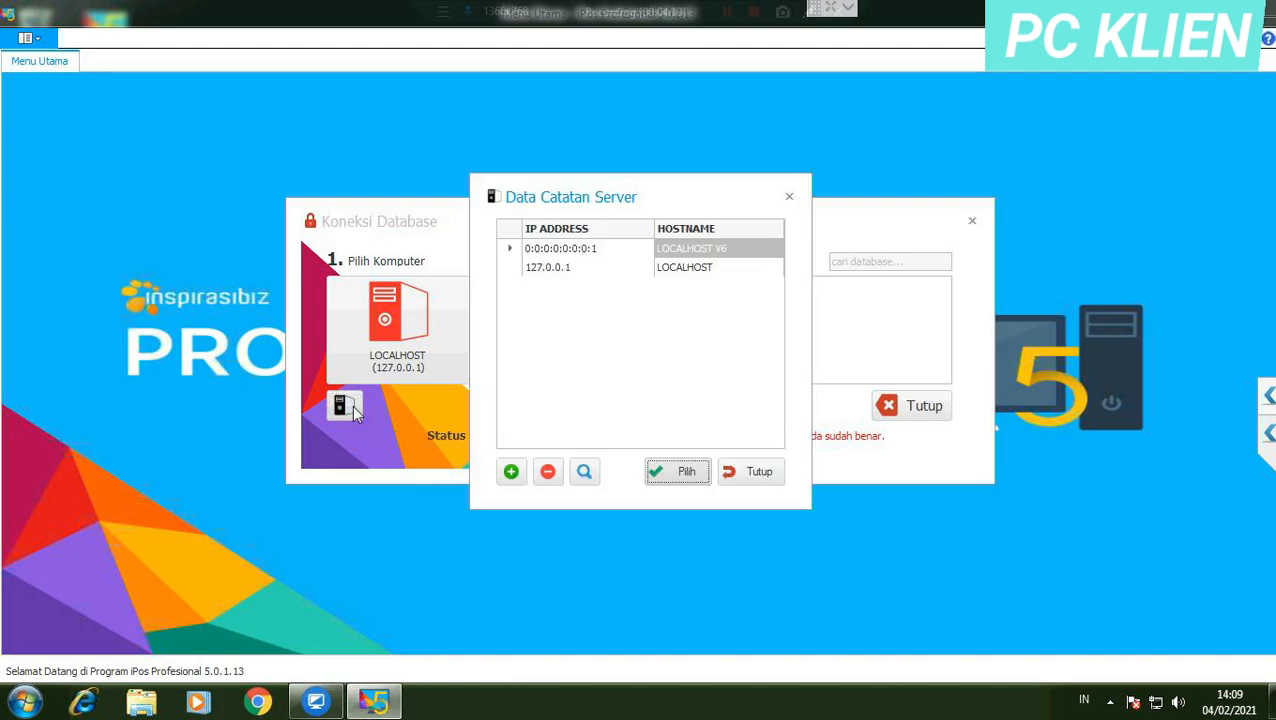
Add a server record with IP address SERVER and name SERVER SAYA, and select it as the database computer.
click(511, 473)
click(631, 328)
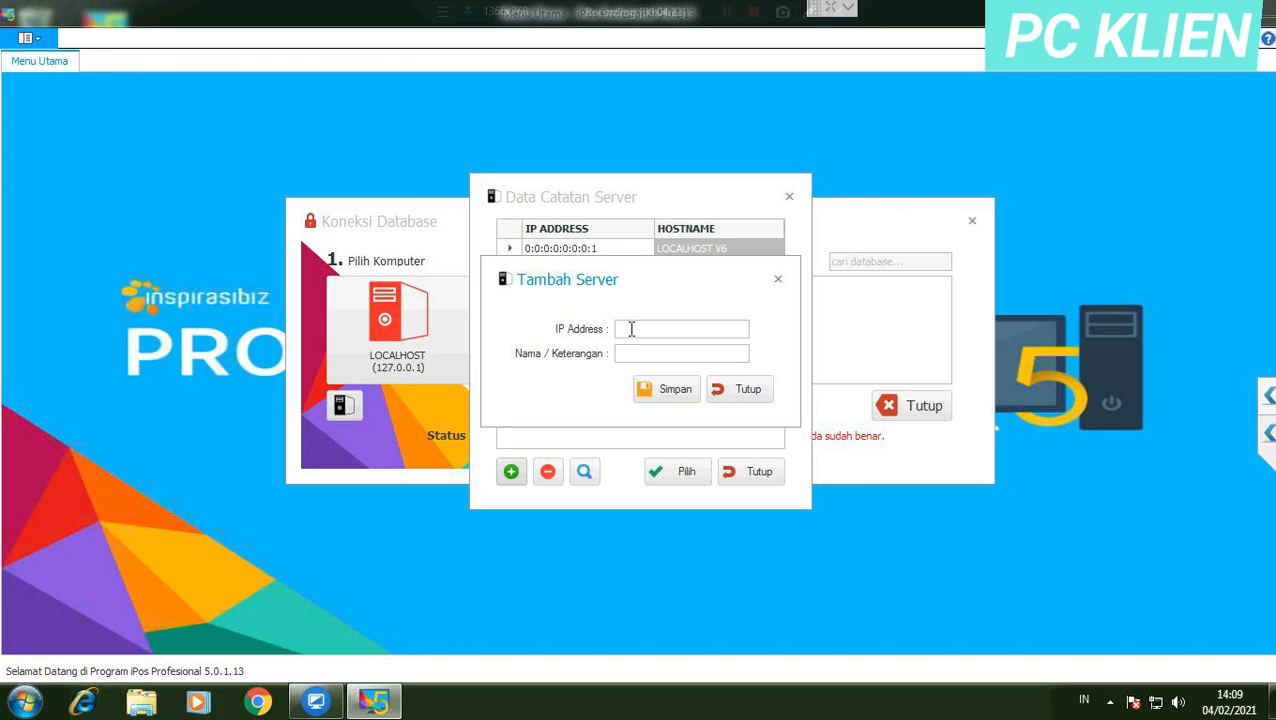
text(SERVER)
click(655, 351)
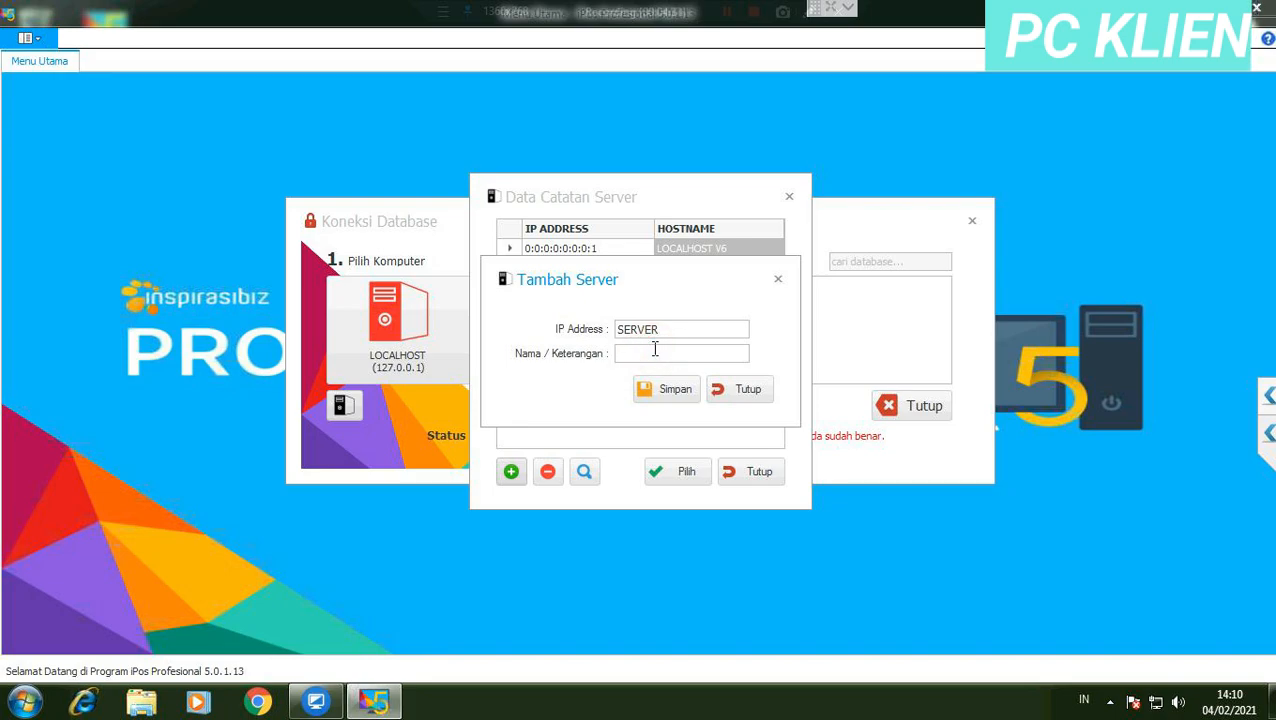
text(SERVER SAYA)
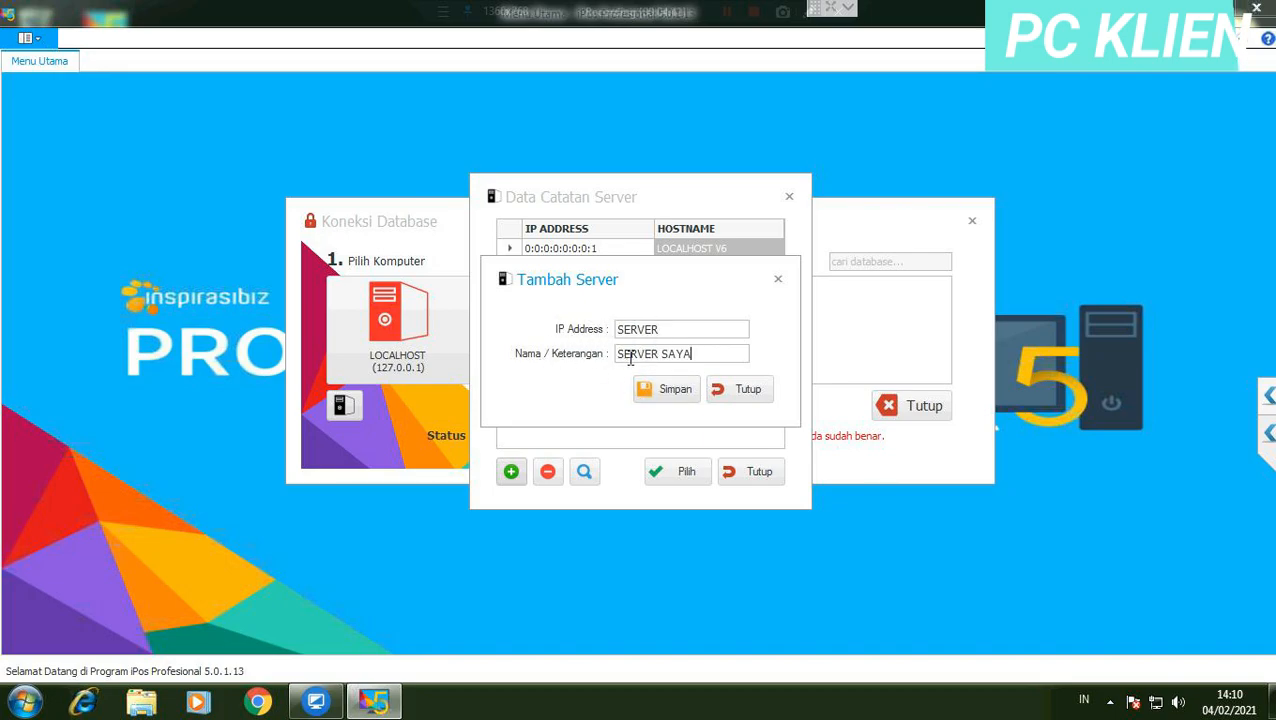
click(665, 396)
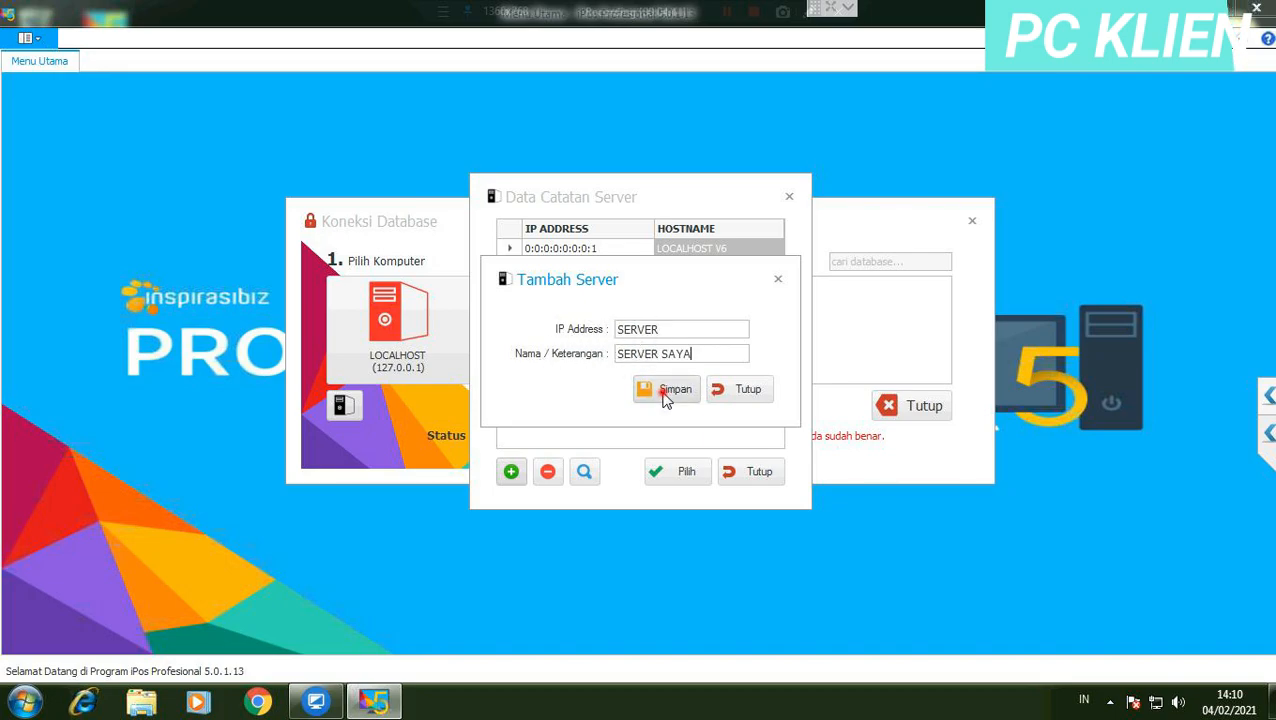
click(694, 411)
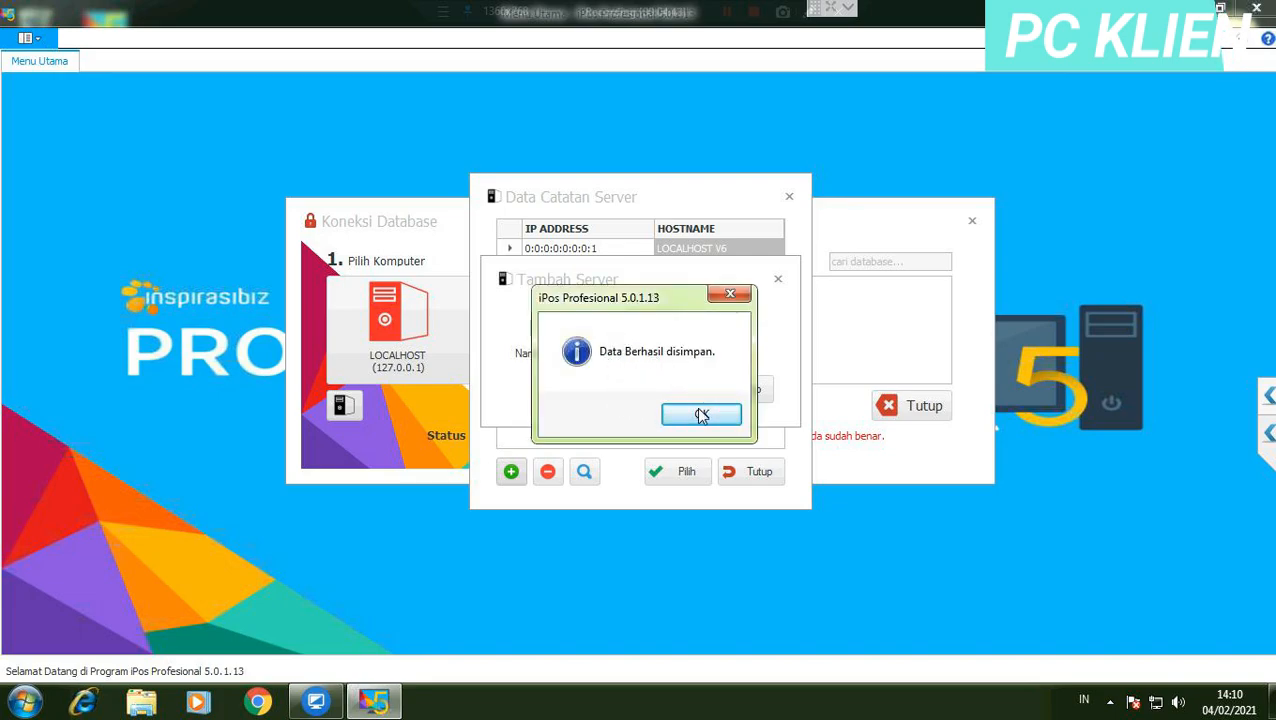
click(699, 416)
click(698, 413)
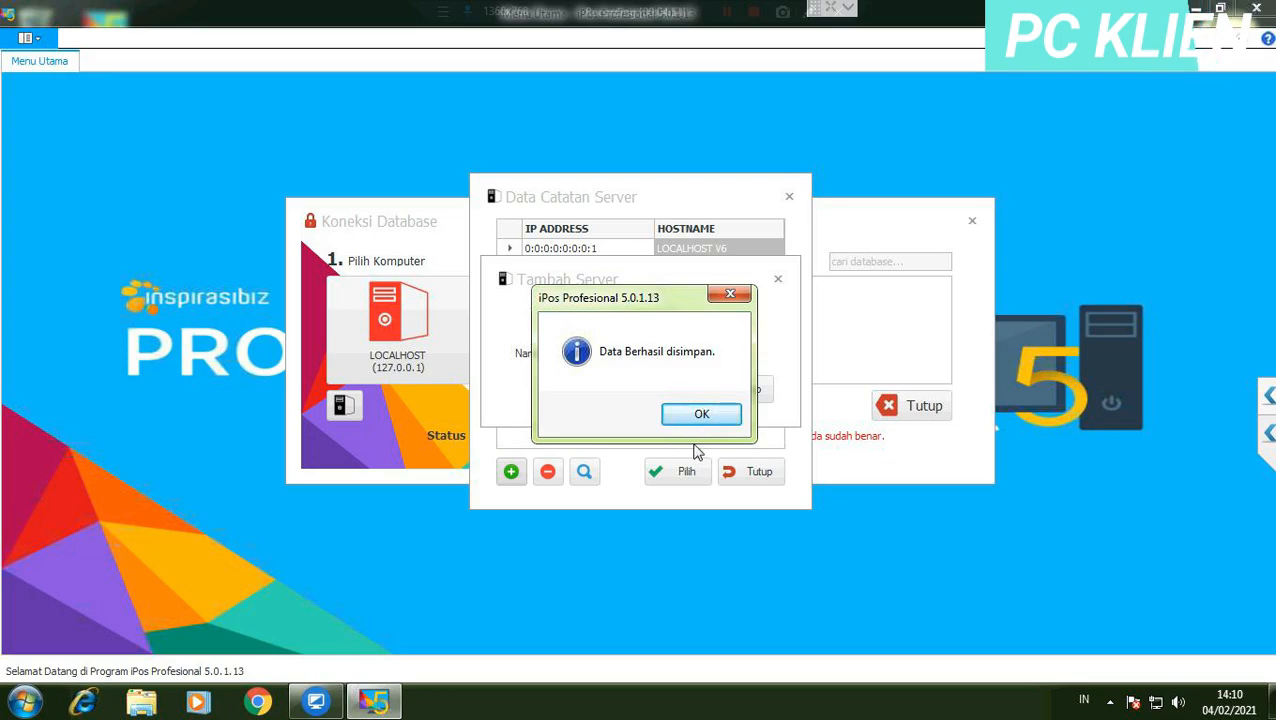
click(688, 416)
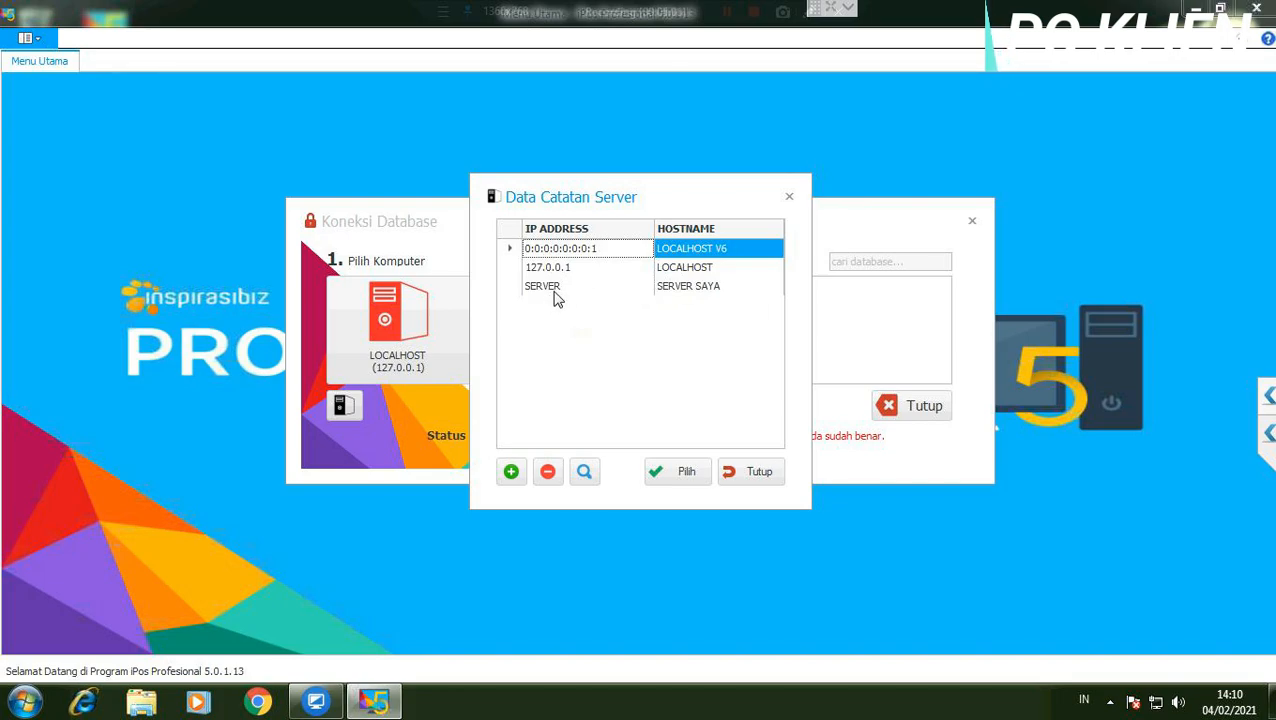
click(592, 284)
click(688, 472)
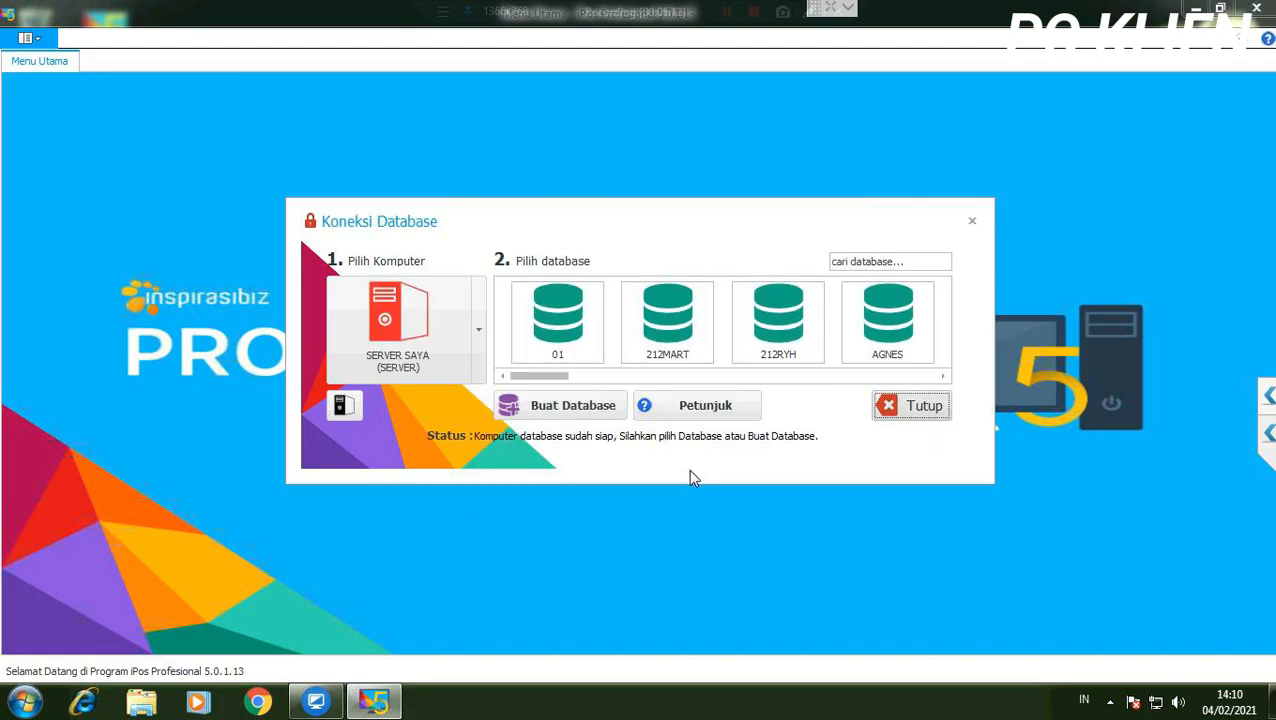